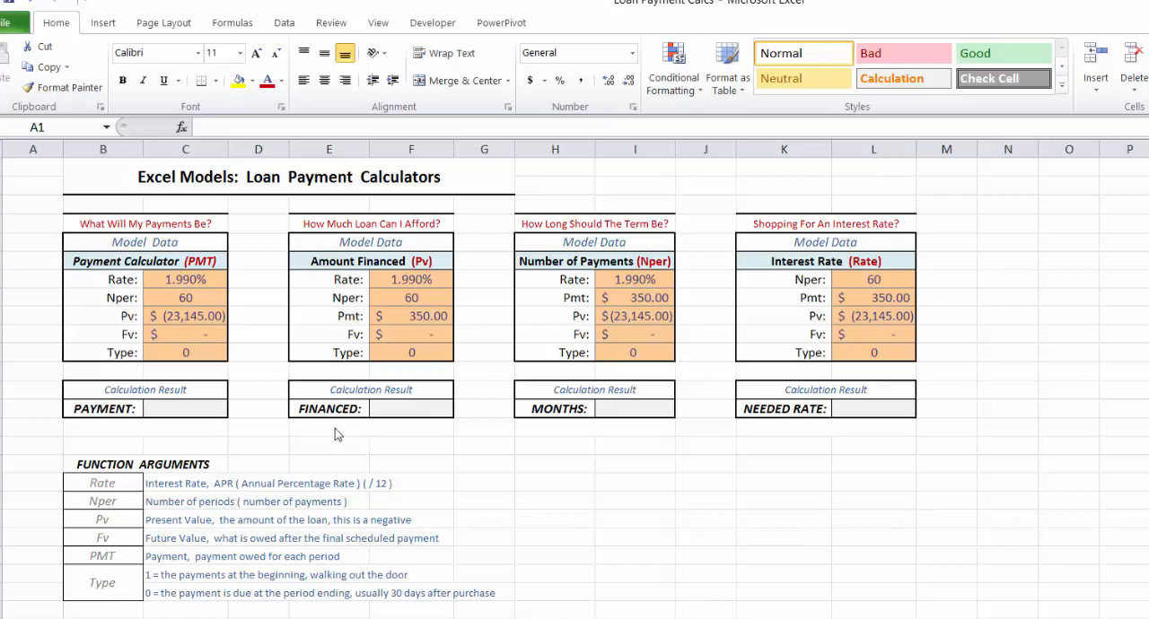
# Step: Insert the PMT financial function into the PAYMENT result cell C14, keeping its model data in view
pyautogui.click(184, 409)
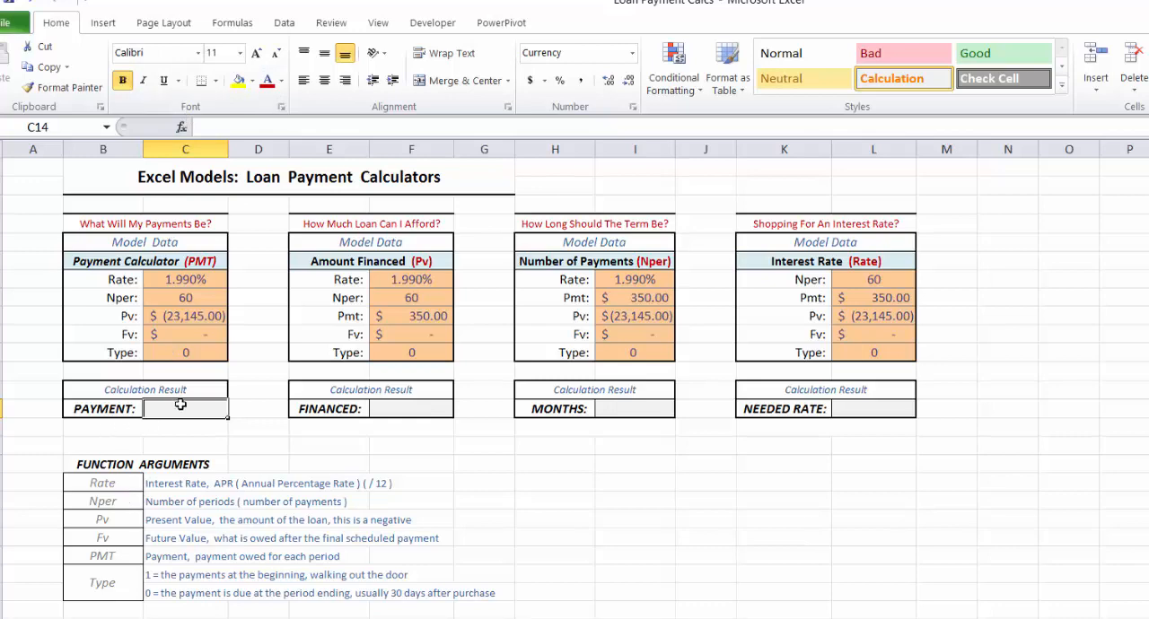
pyautogui.click(233, 23)
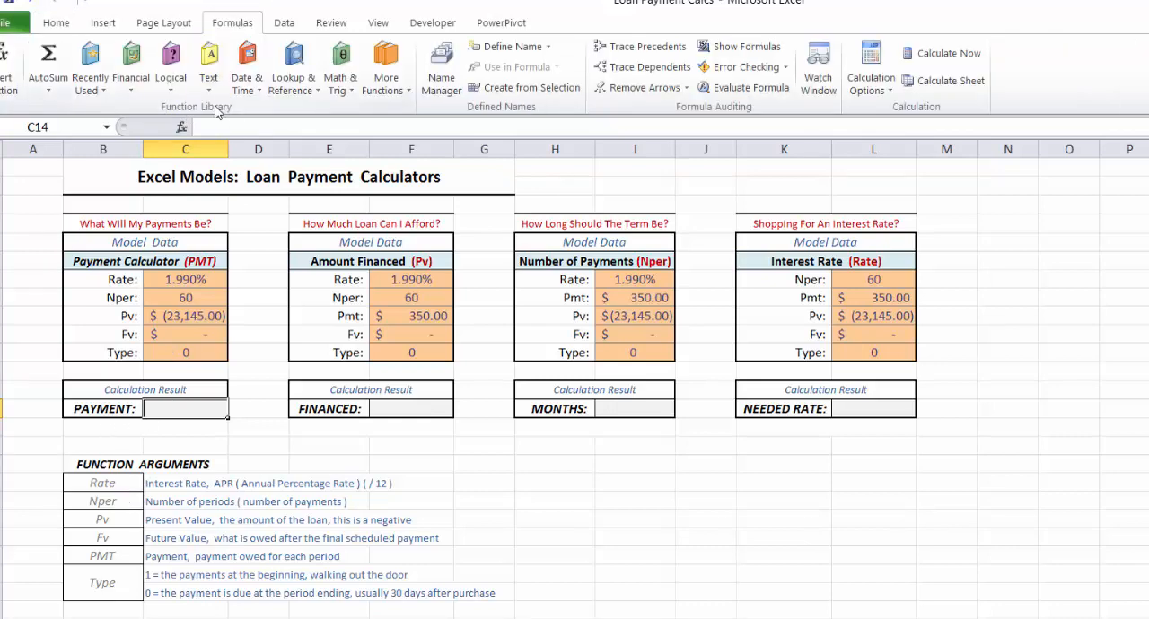
pyautogui.click(131, 88)
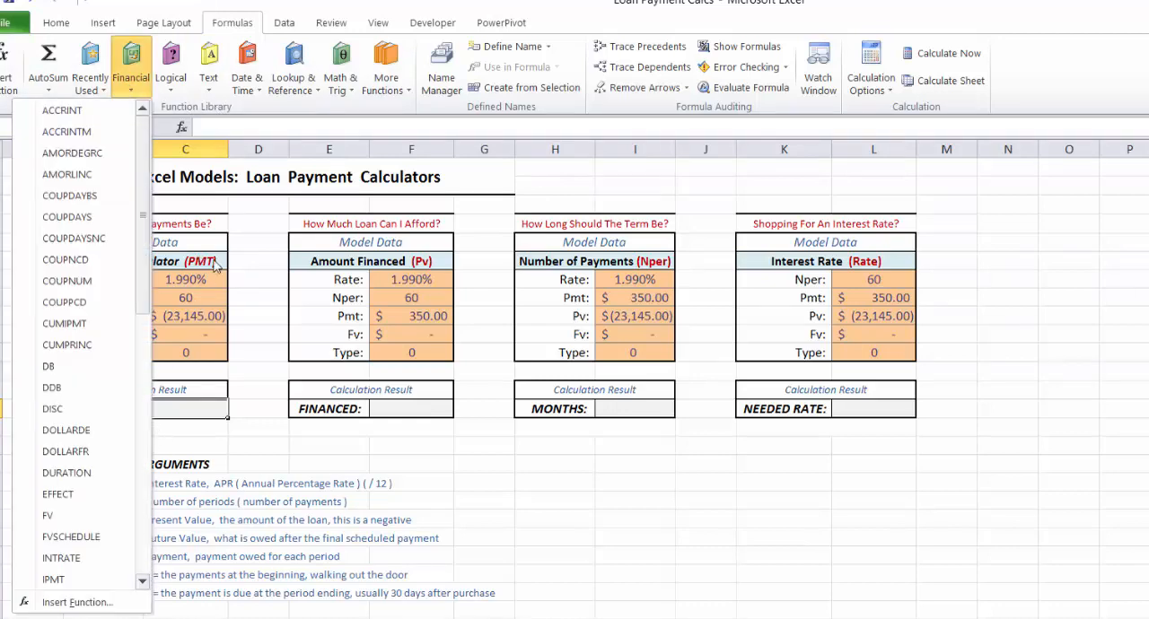
pyautogui.click(141, 583)
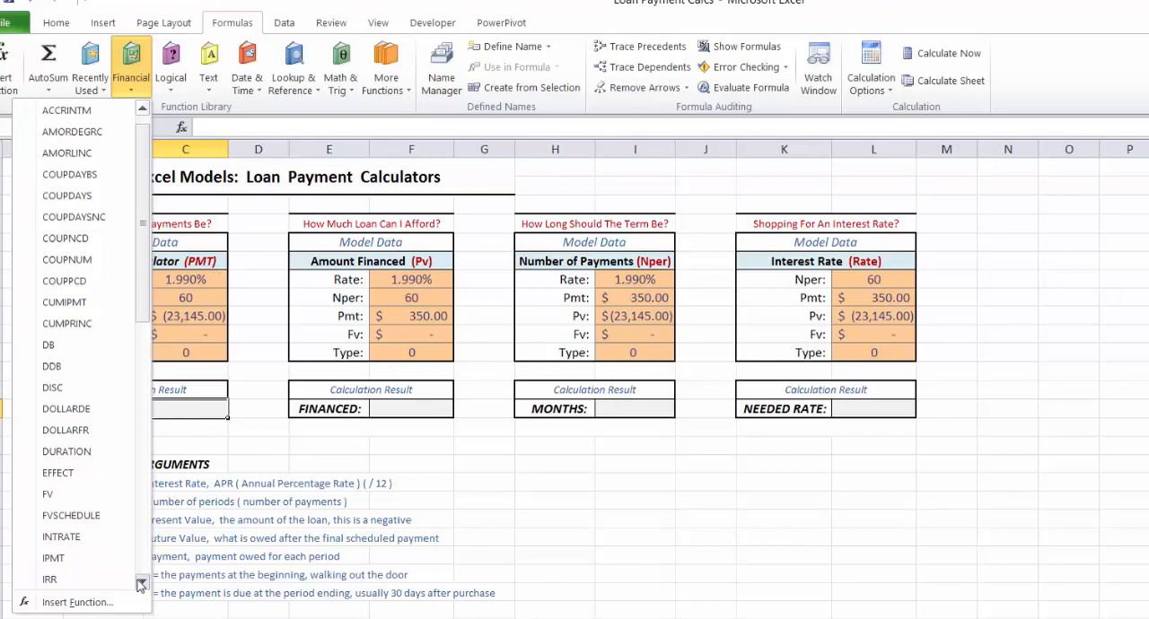
pyautogui.scroll(-7, 141, 584)
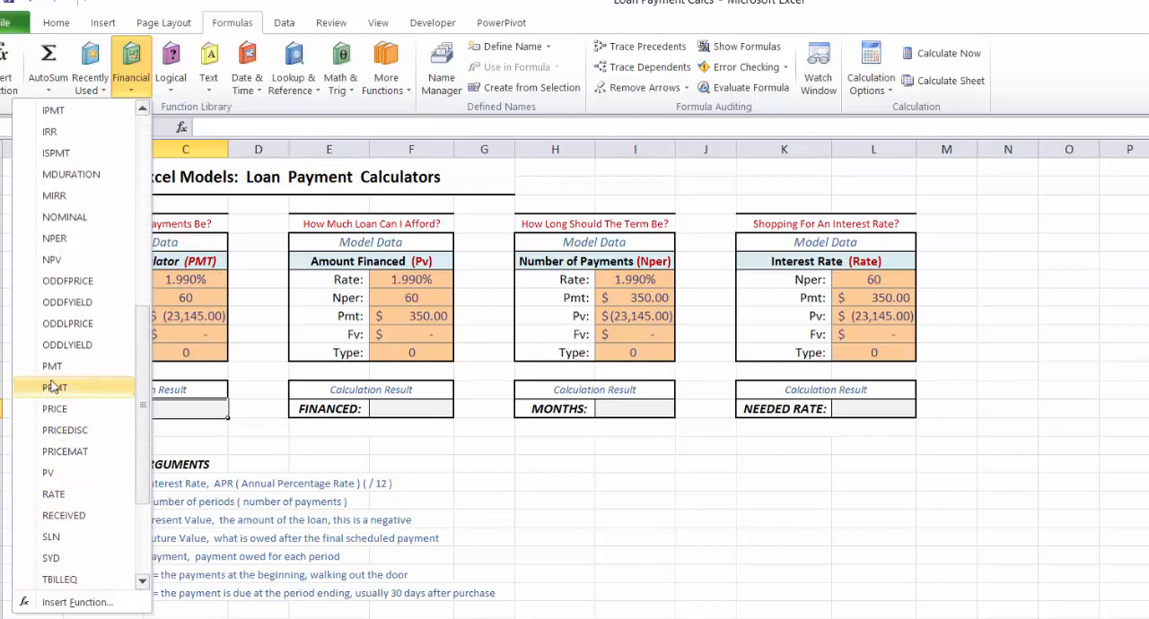
pyautogui.click(52, 367)
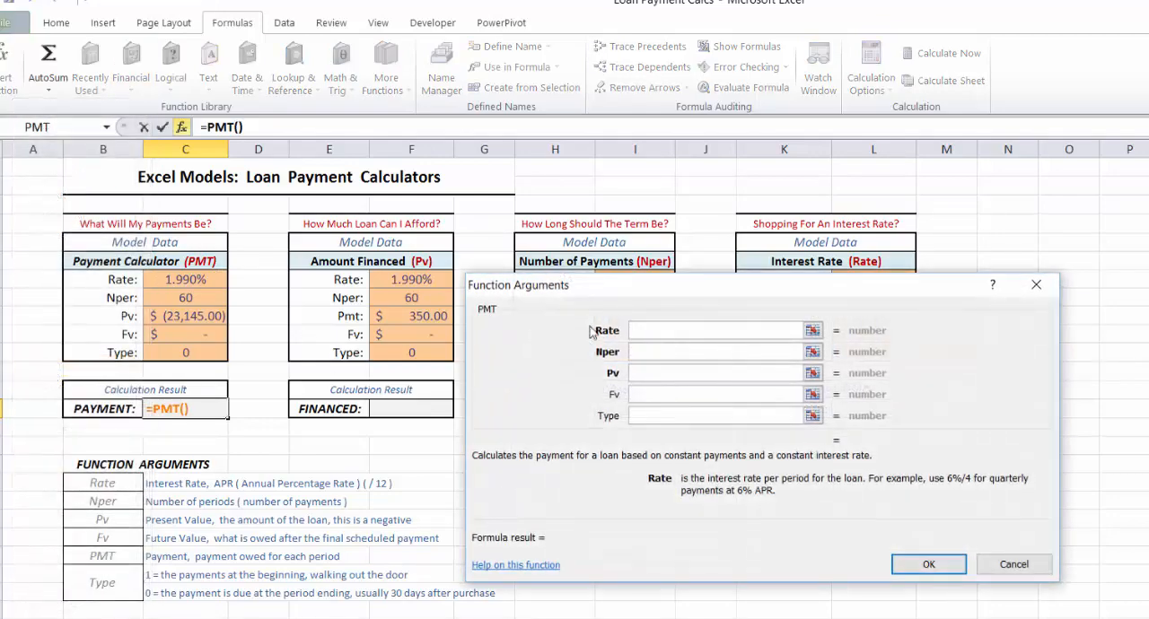
pyautogui.moveTo(616, 289); pyautogui.dragTo(422, 229)
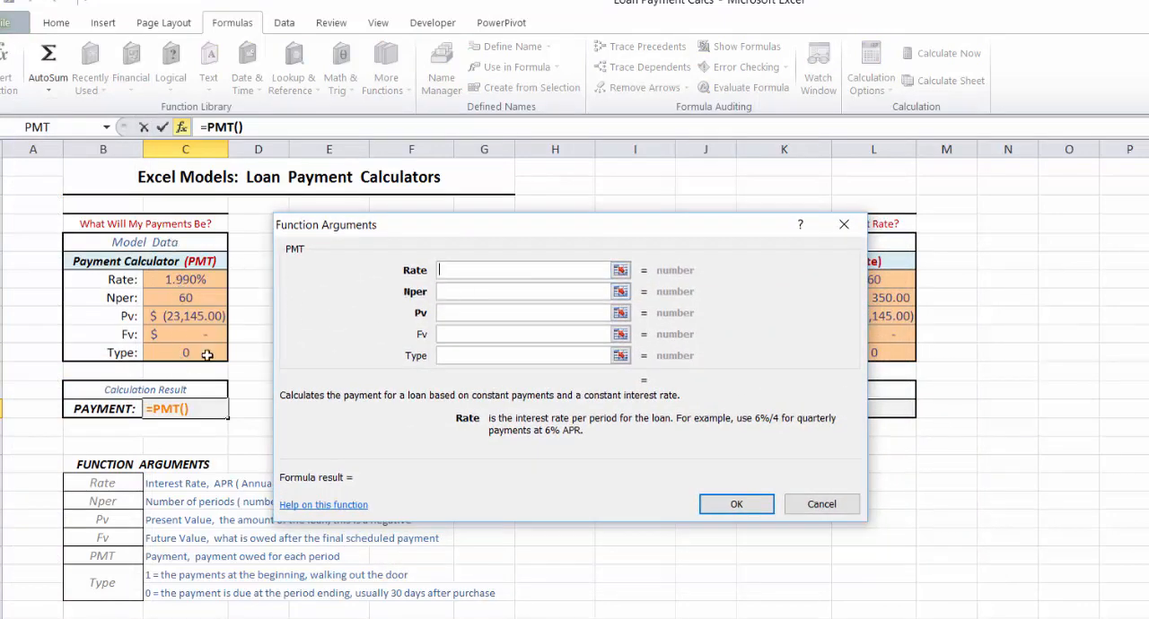
# Step: Set the PMT function's Rate argument to C7/12 and its Nper argument to C8
pyautogui.click(196, 277)
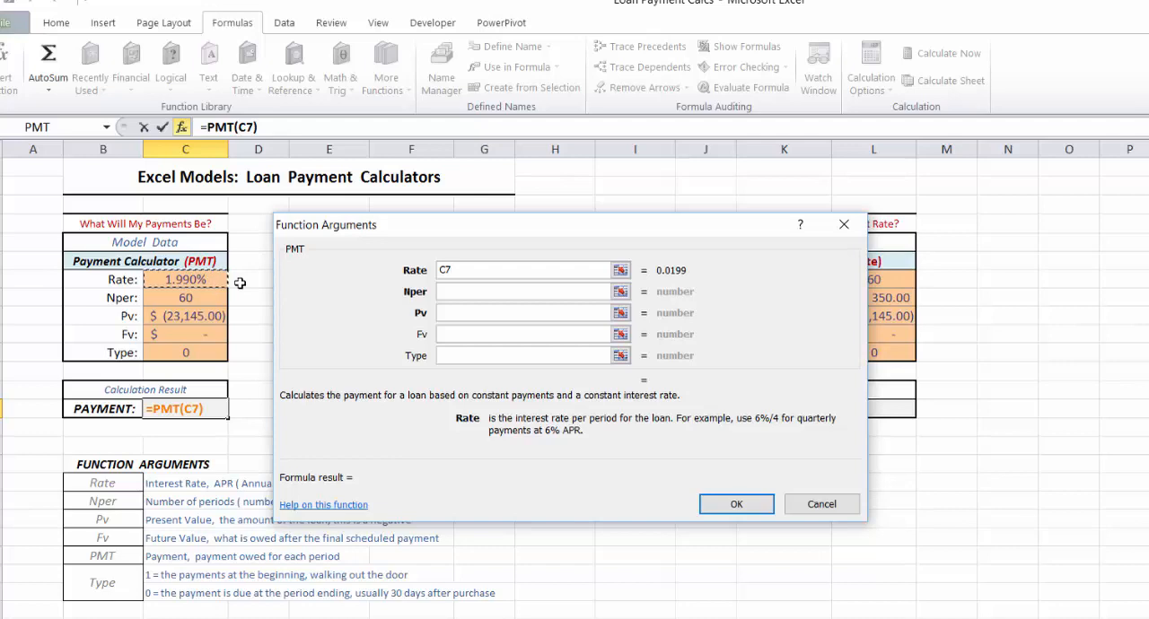
pyautogui.write('/12')
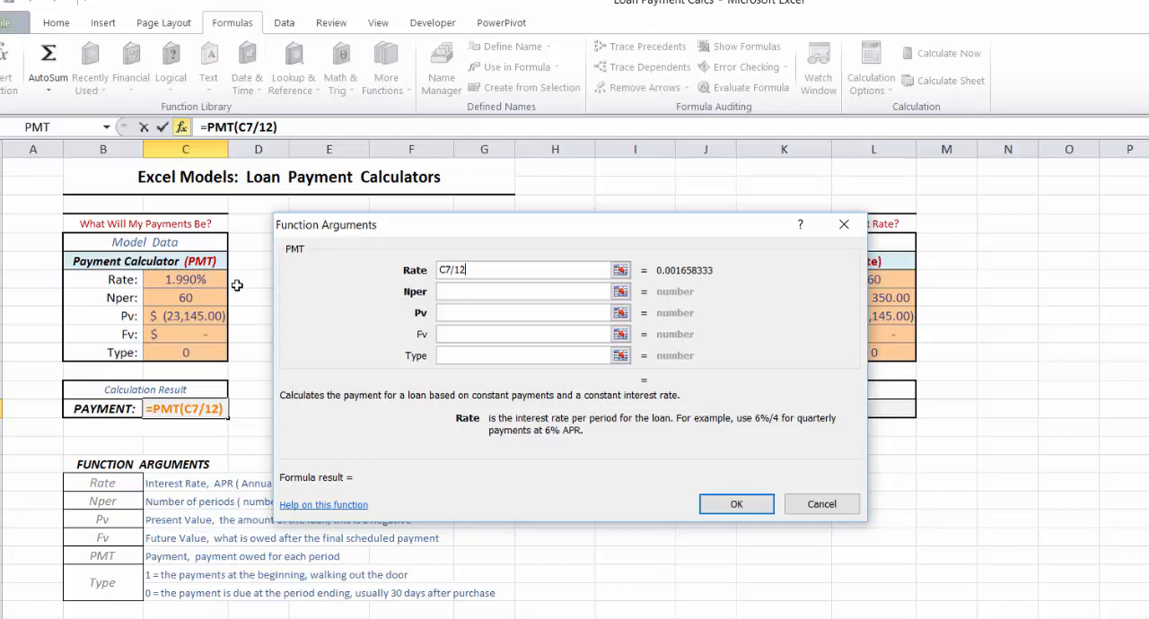
pyautogui.click(460, 290)
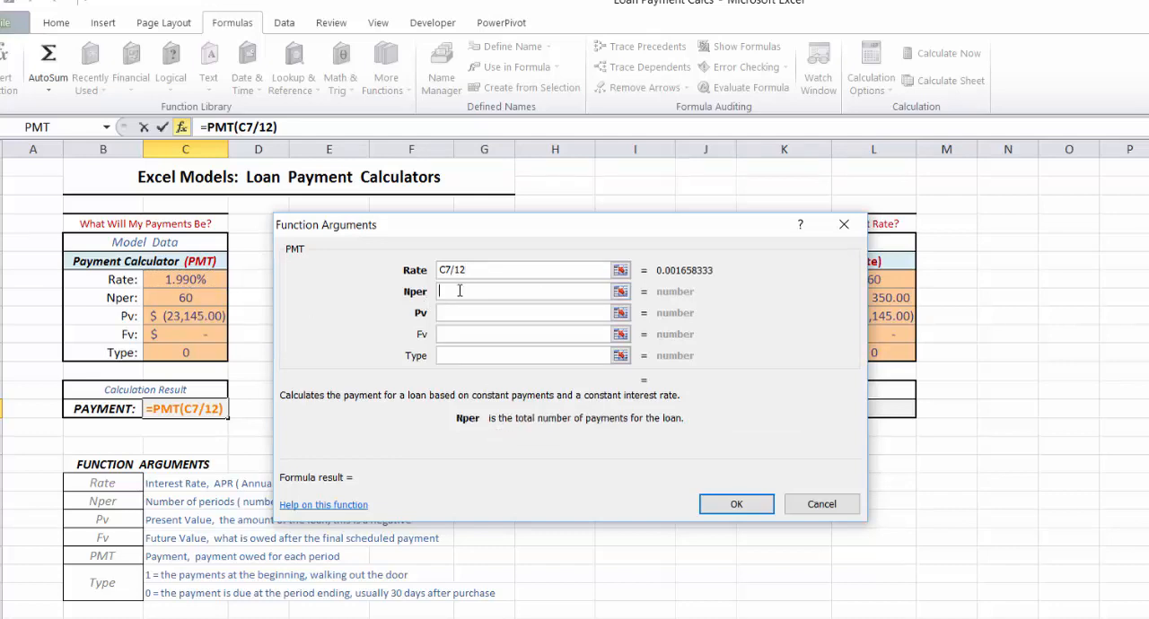
pyautogui.click(198, 300)
# Step: Complete the PMT formula with Pv from C9, Fv from C10 and Type from C11
pyautogui.click(443, 311)
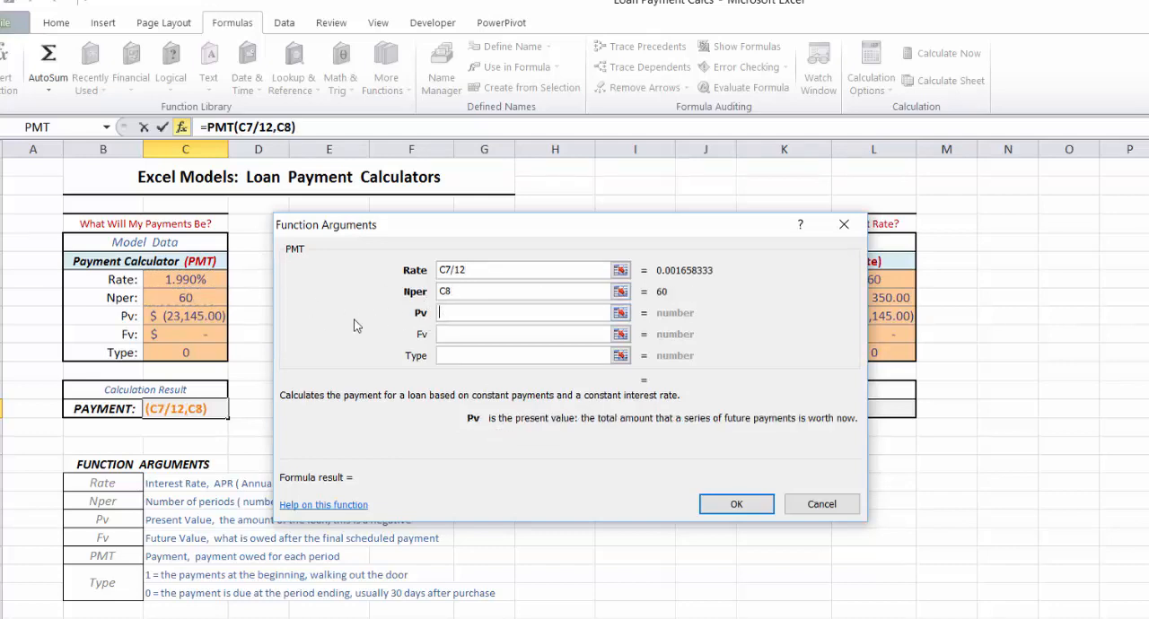
pyautogui.click(184, 319)
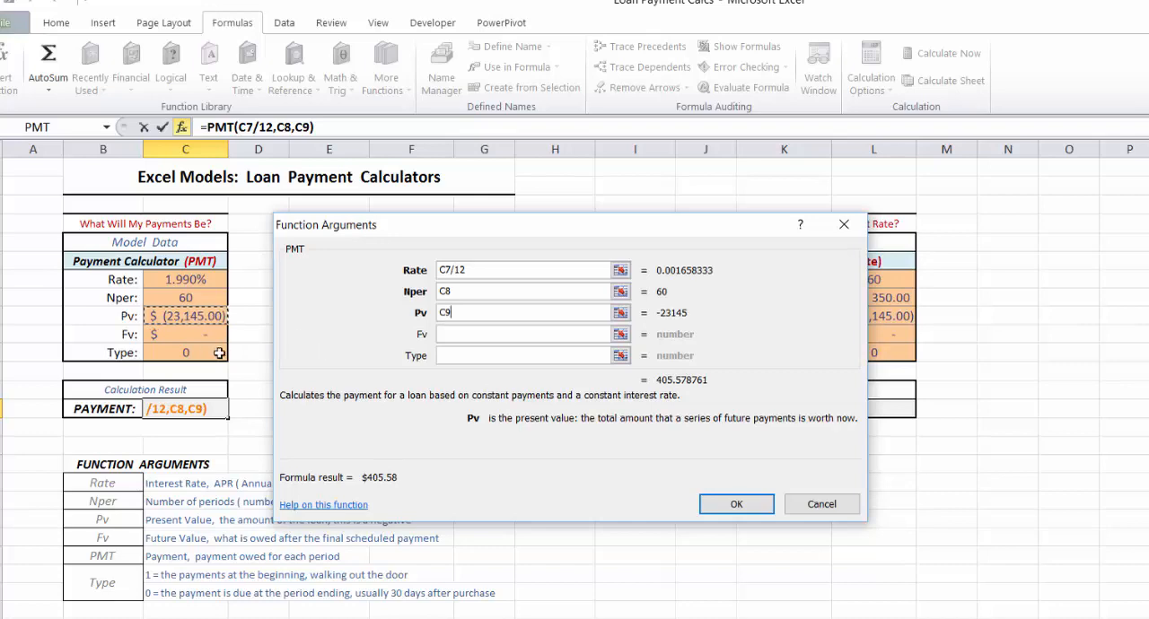
pyautogui.click(456, 334)
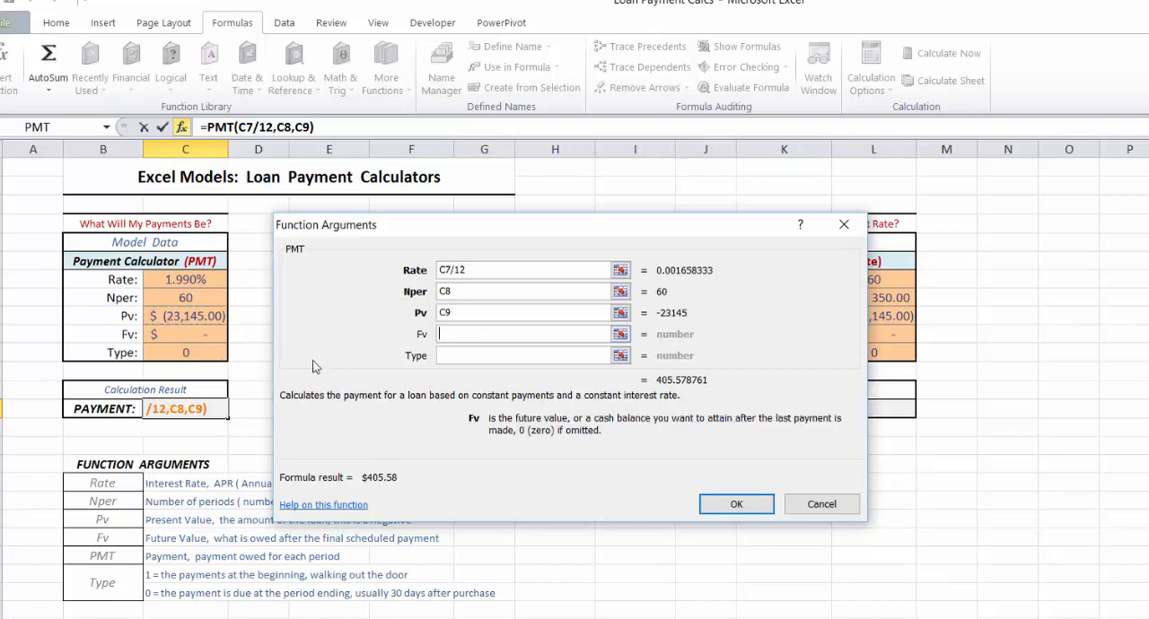
pyautogui.click(193, 333)
pyautogui.click(456, 356)
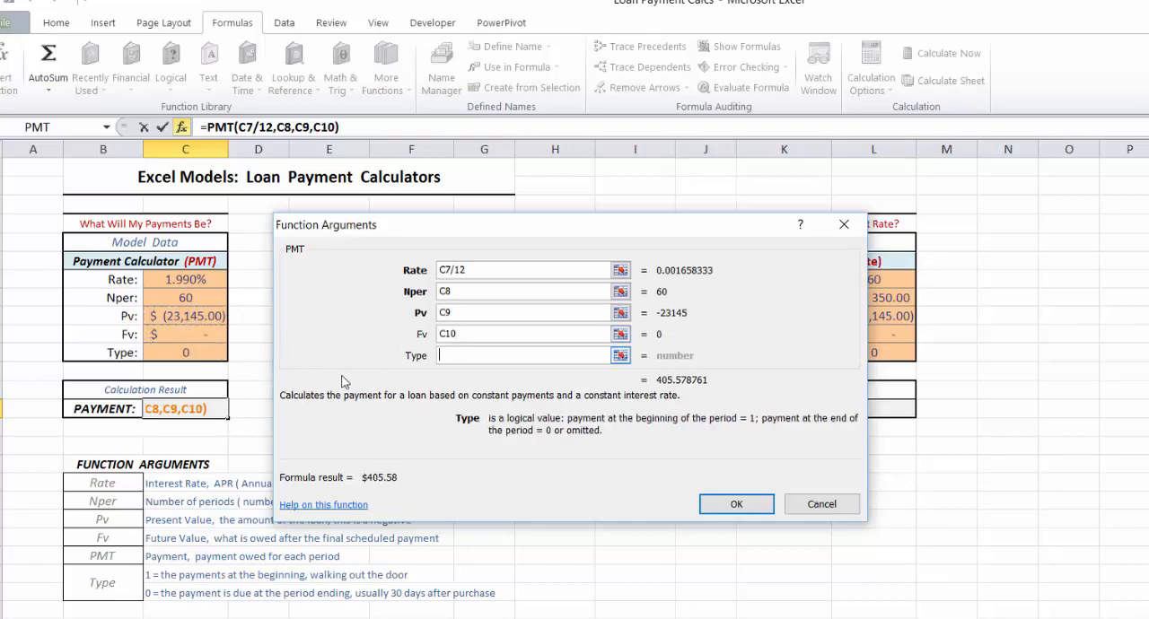
pyautogui.click(207, 354)
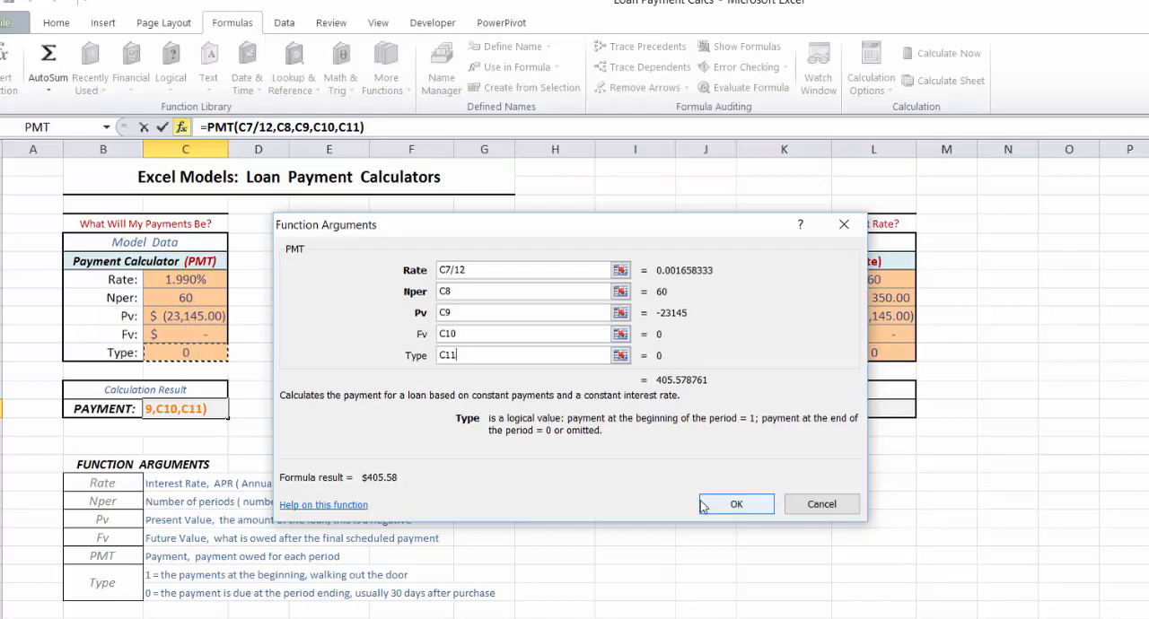
pyautogui.click(734, 505)
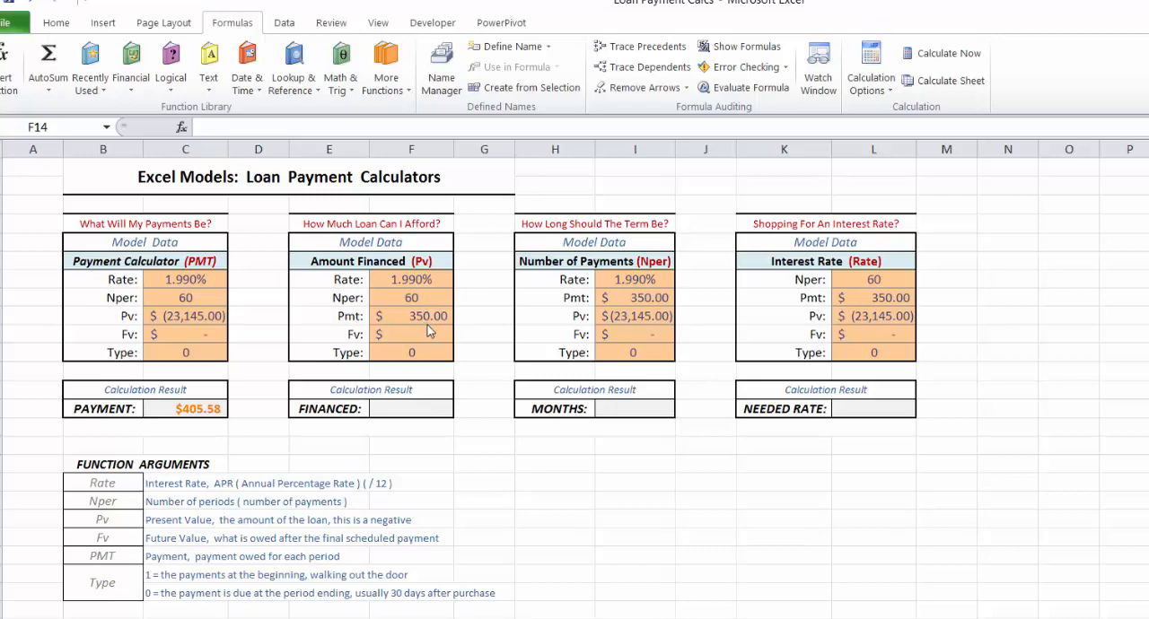
# Step: Insert the PV financial function into the FINANCED result cell F14, keeping its model data in view
pyautogui.click(415, 411)
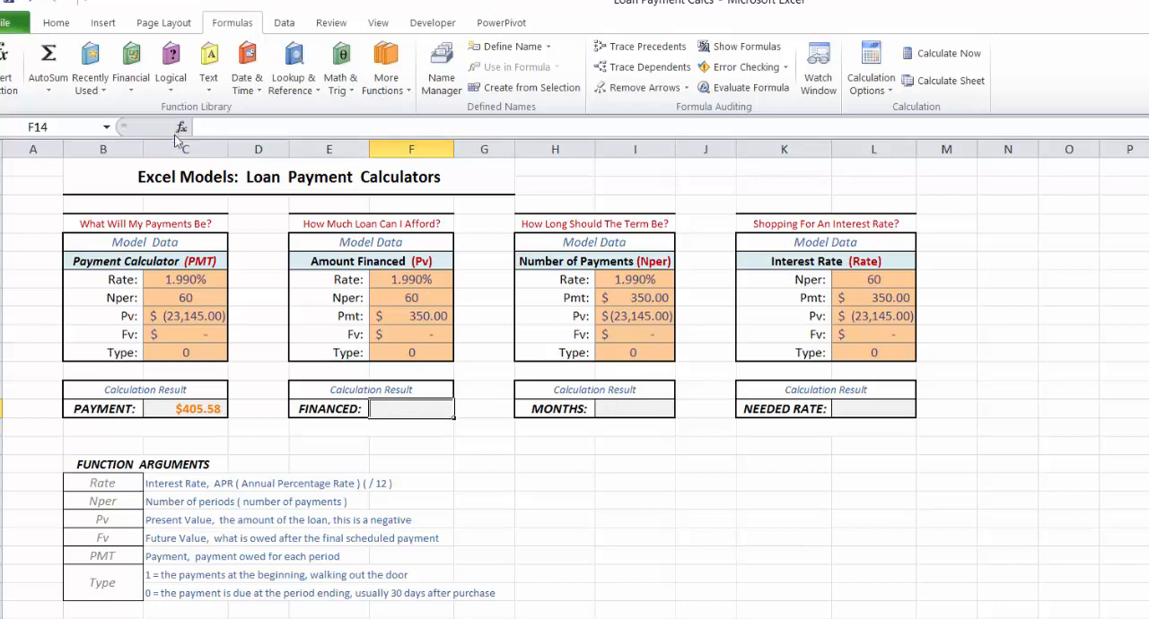
pyautogui.click(132, 81)
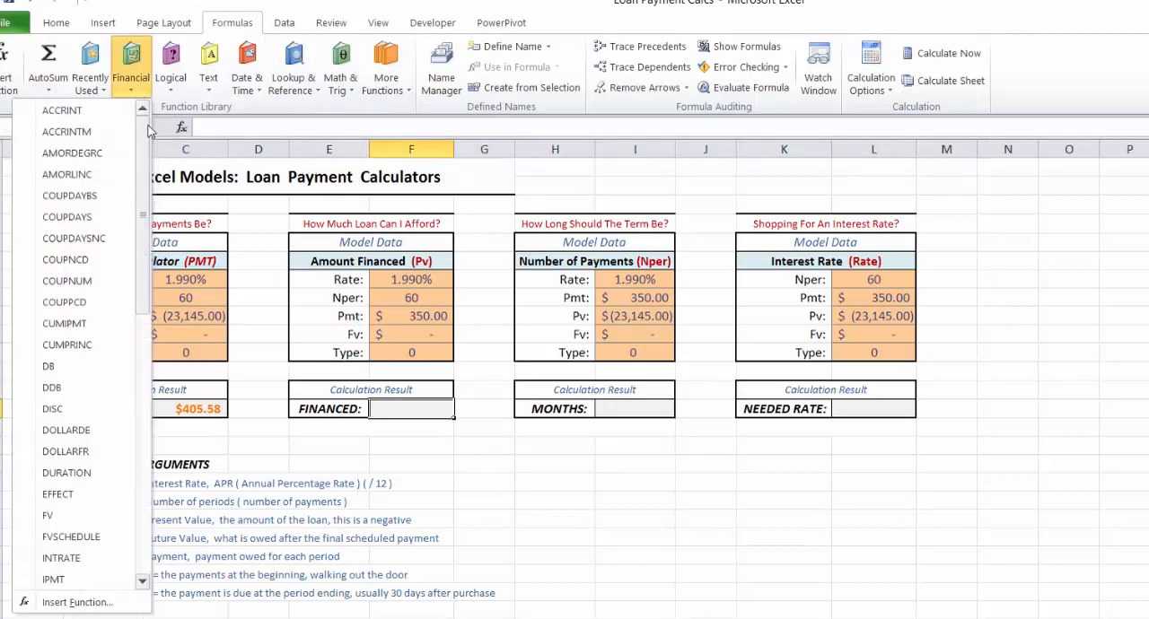
pyautogui.scroll(-1, 147, 170)
pyautogui.moveTo(147, 170); pyautogui.dragTo(130, 284)
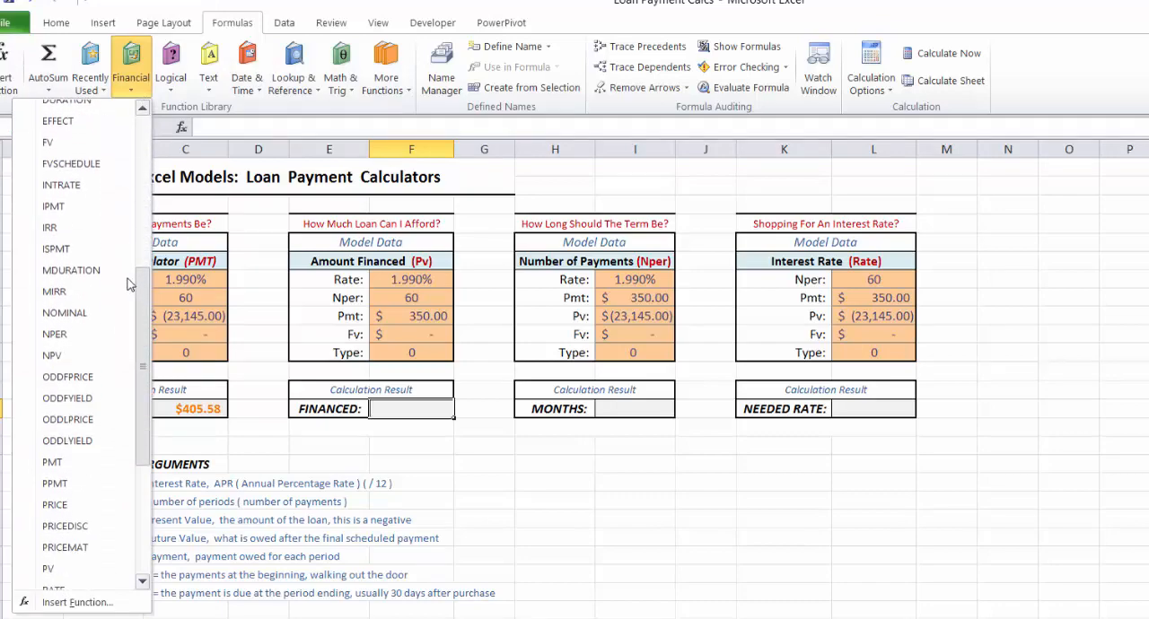
pyautogui.scroll(-3, 131, 284)
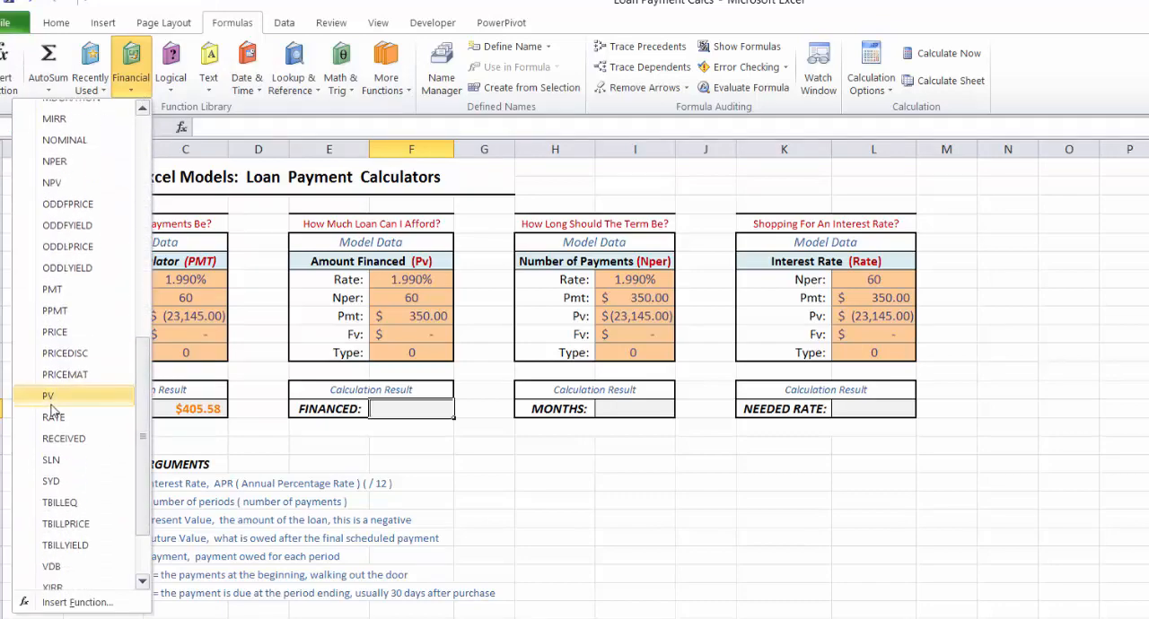
pyautogui.click(90, 397)
pyautogui.moveTo(534, 226); pyautogui.dragTo(721, 203)
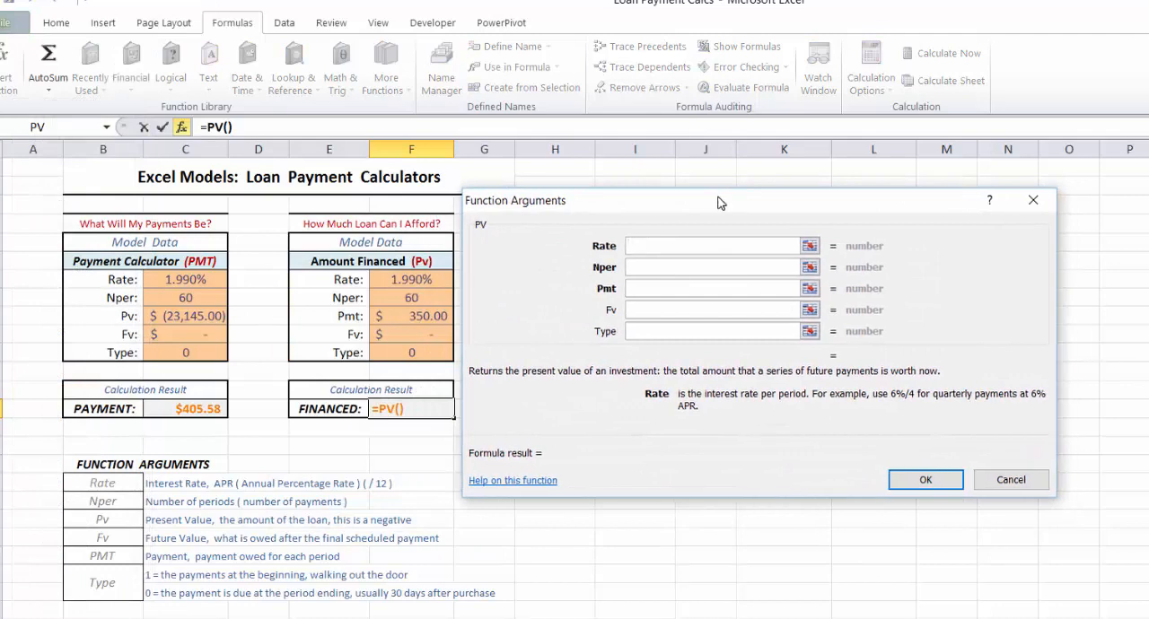
# Step: Set the PV function's Rate argument to F7/12 and its Nper argument to F8
pyautogui.click(422, 281)
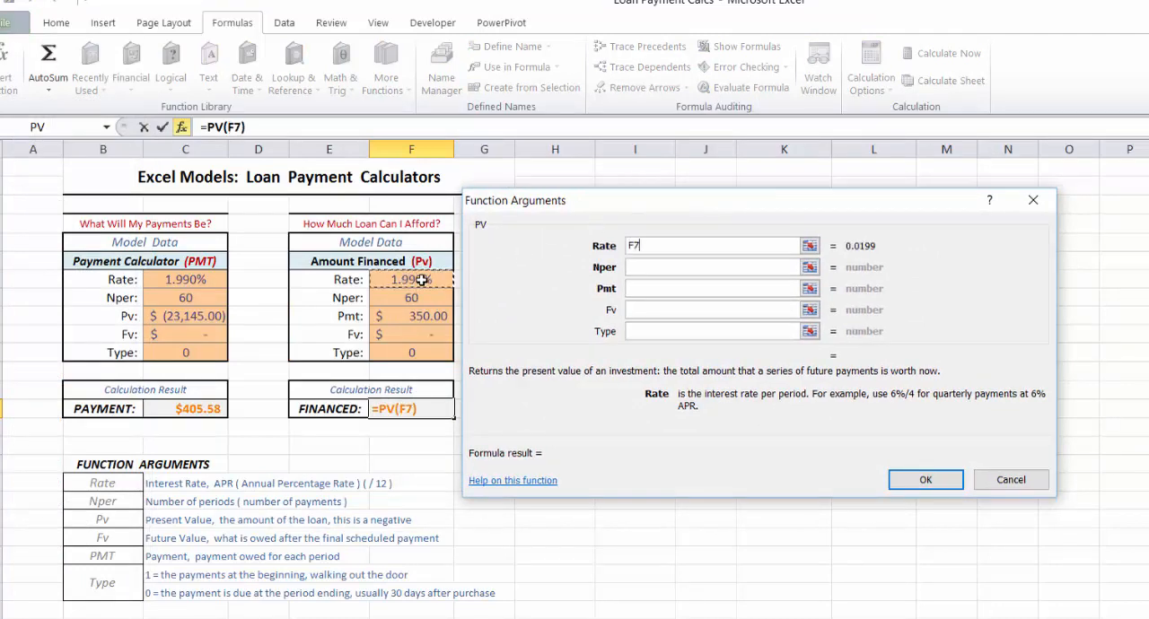
pyautogui.write('/12')
pyautogui.click(668, 268)
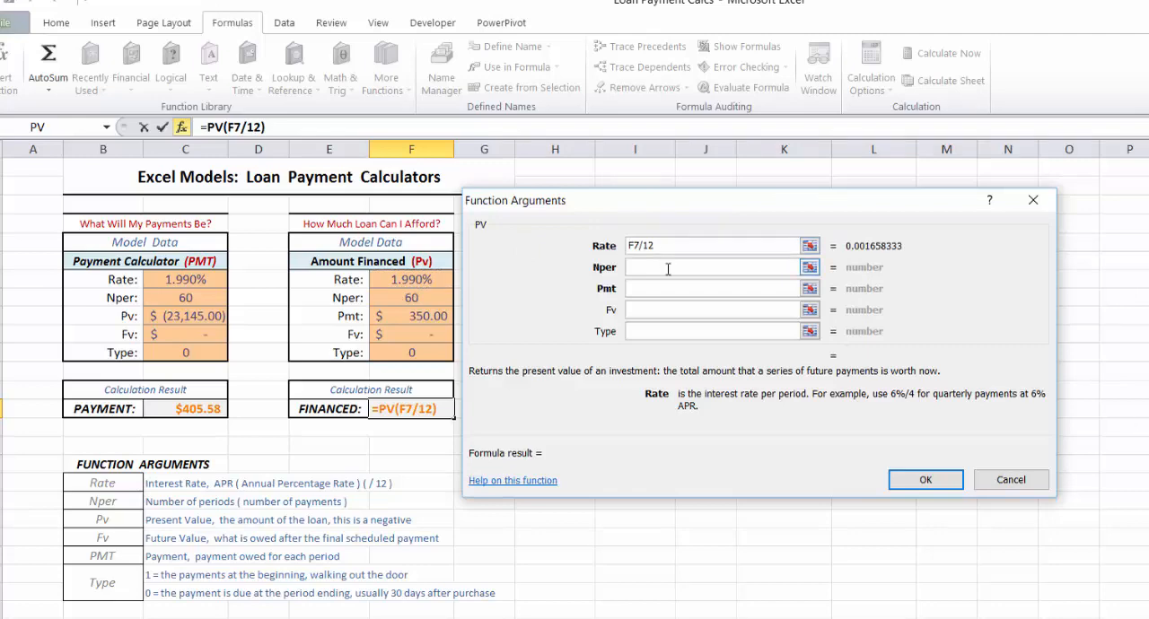
pyautogui.click(411, 297)
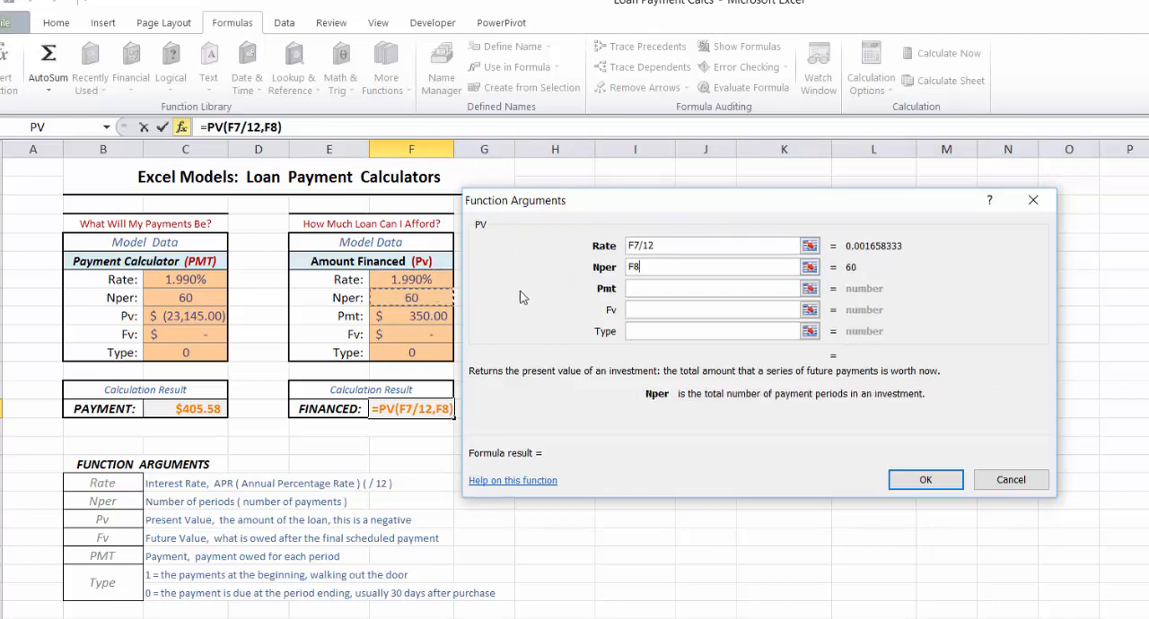
# Step: Complete the PV formula with Pmt from F9, Fv from F10 and Type from F11
pyautogui.click(660, 288)
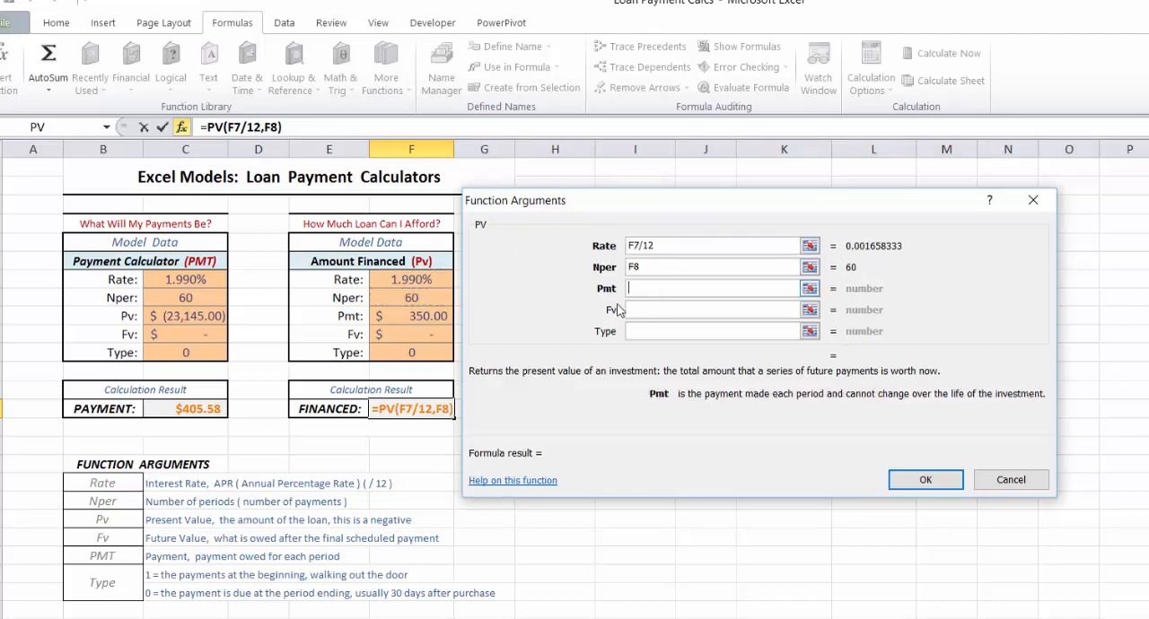
pyautogui.click(433, 314)
pyautogui.click(647, 310)
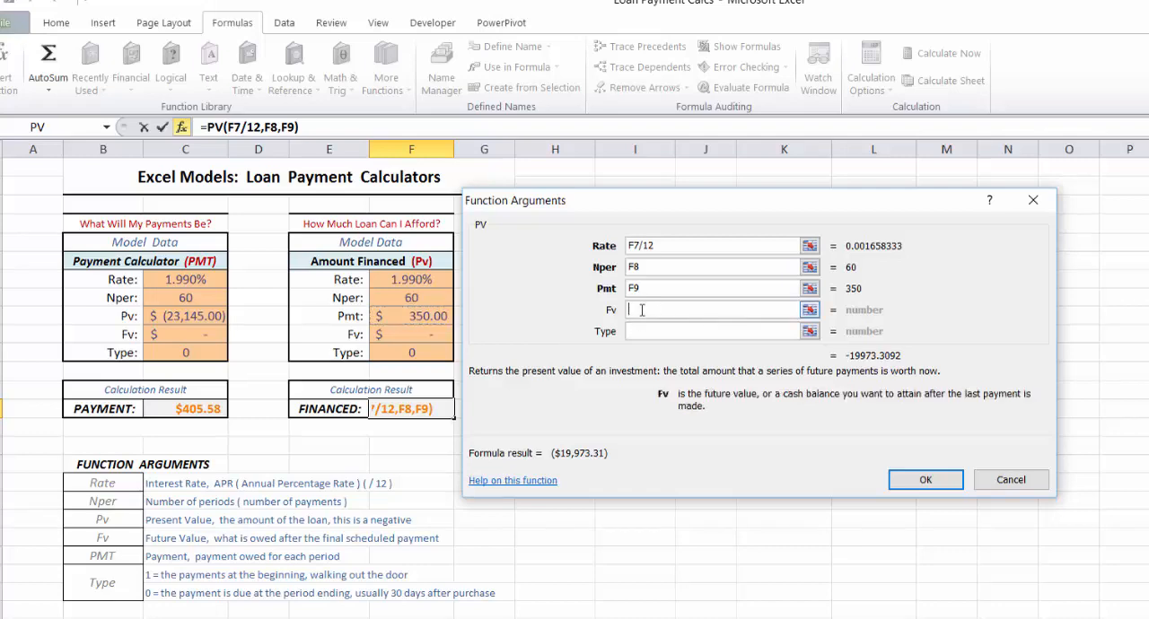
pyautogui.click(425, 330)
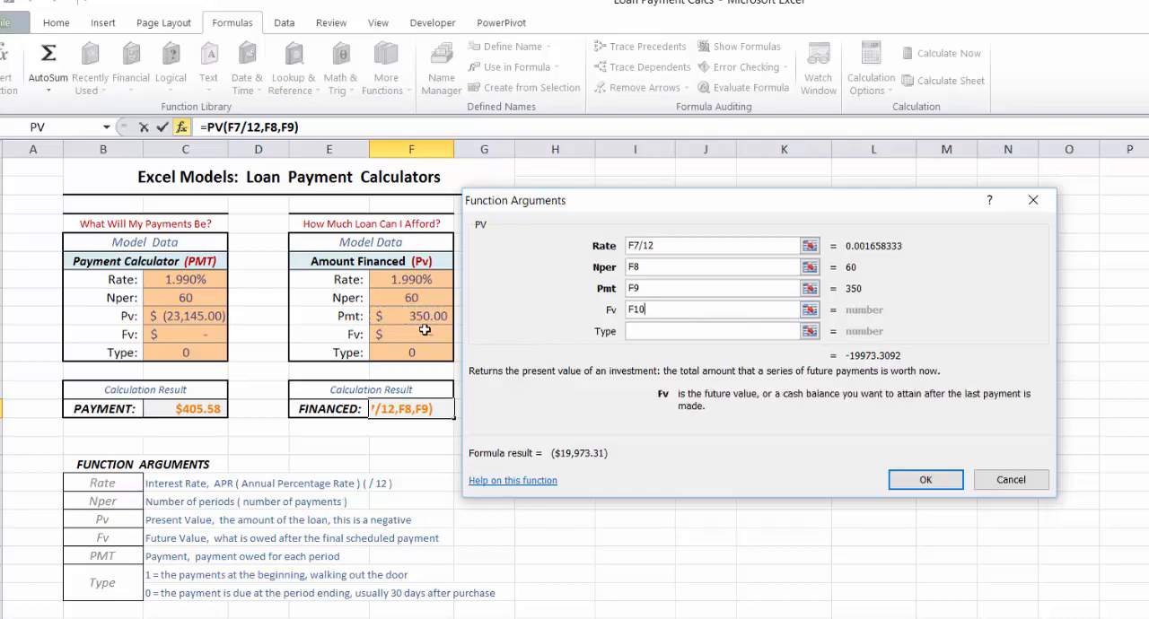
pyautogui.click(646, 331)
pyautogui.click(431, 352)
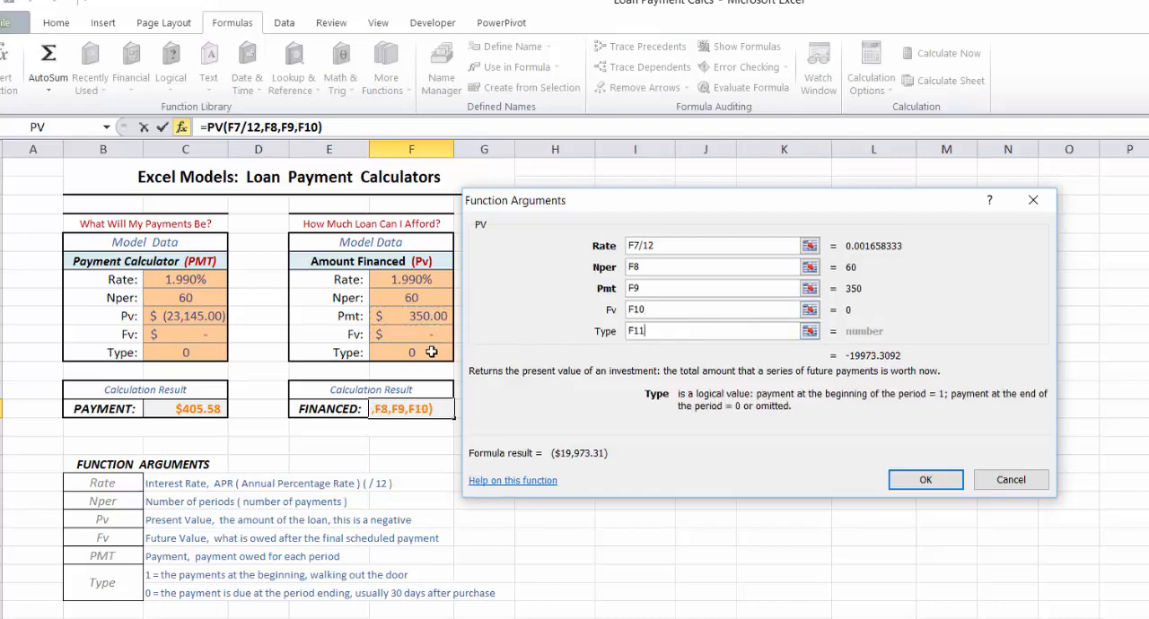
pyautogui.click(944, 479)
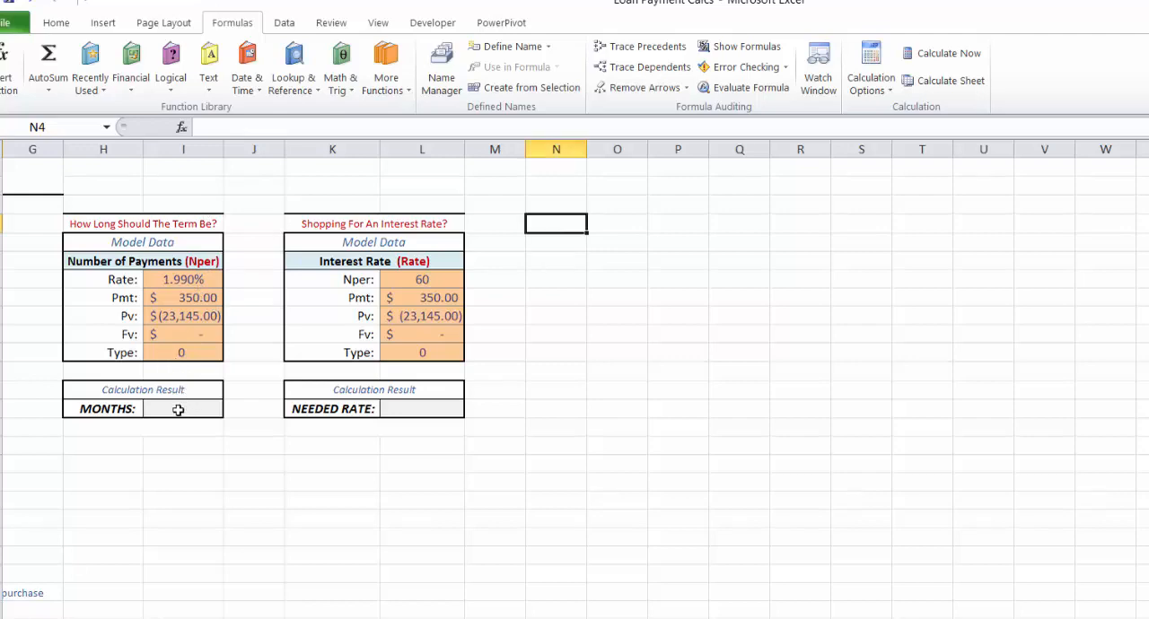
# Step: Insert the NPER financial function into the MONTHS result cell I14, keeping its model data in view
pyautogui.click(182, 409)
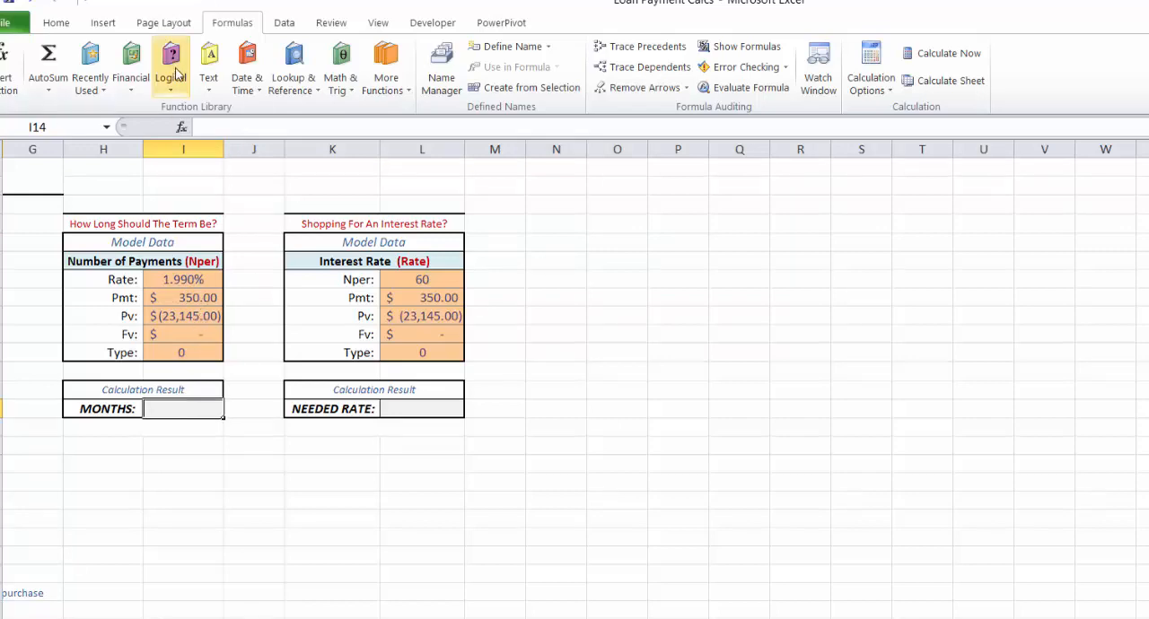
pyautogui.click(131, 82)
pyautogui.moveTo(139, 141); pyautogui.dragTo(123, 258)
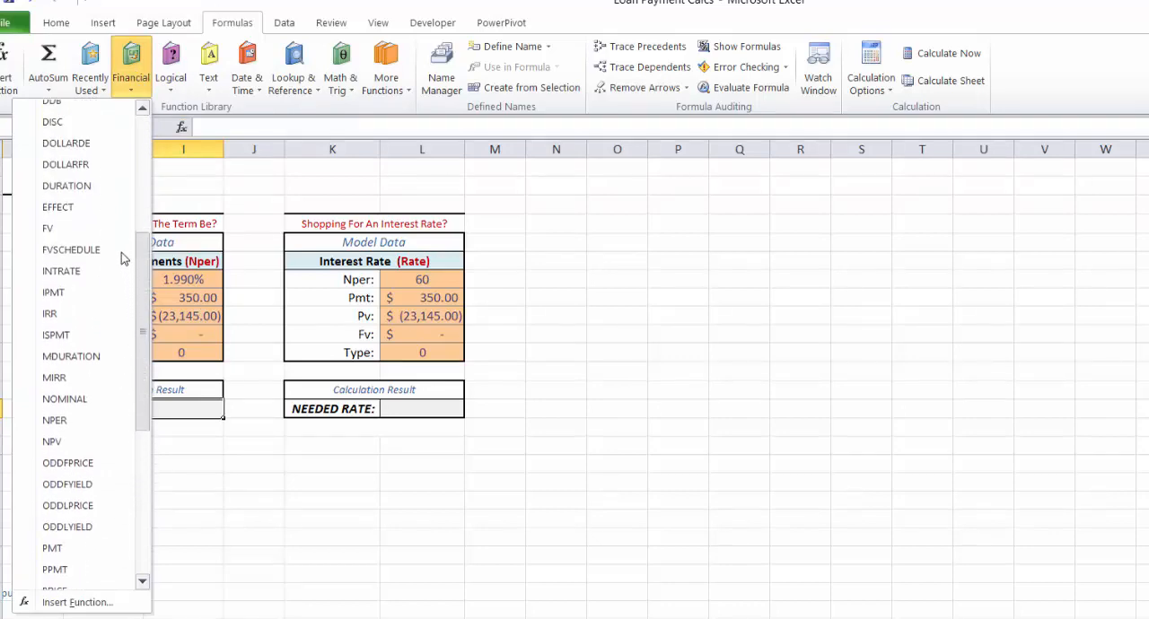
pyautogui.click(56, 420)
pyautogui.moveTo(419, 212); pyautogui.dragTo(398, 199)
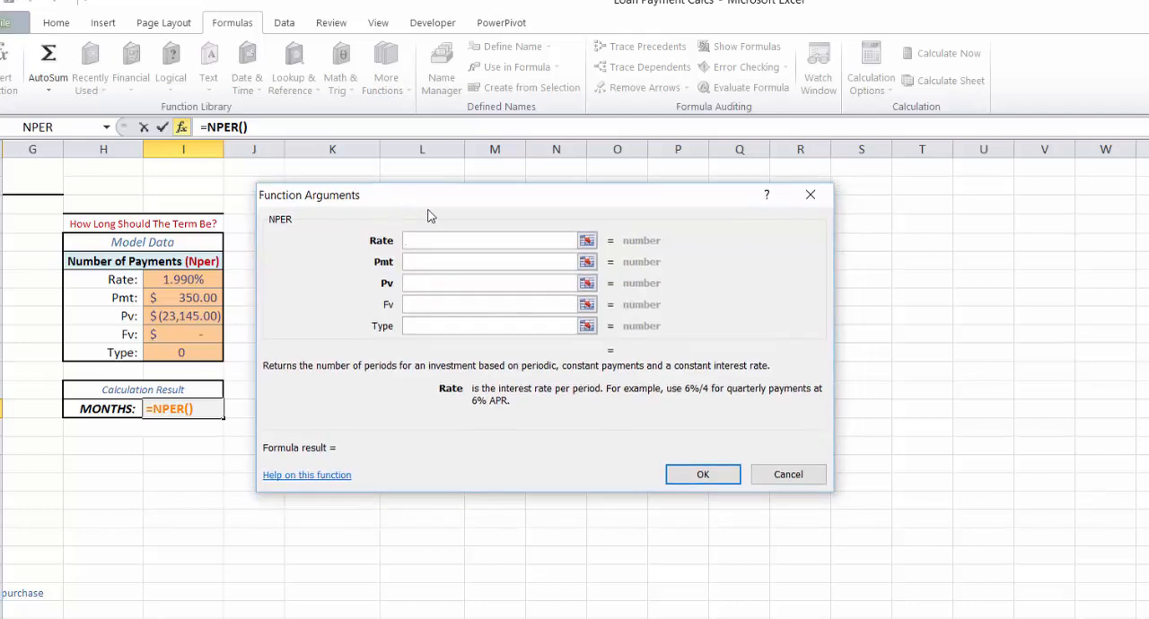
# Step: Set the NPER function's Rate argument to I7/12 and its Pmt argument to I8
pyautogui.click(180, 280)
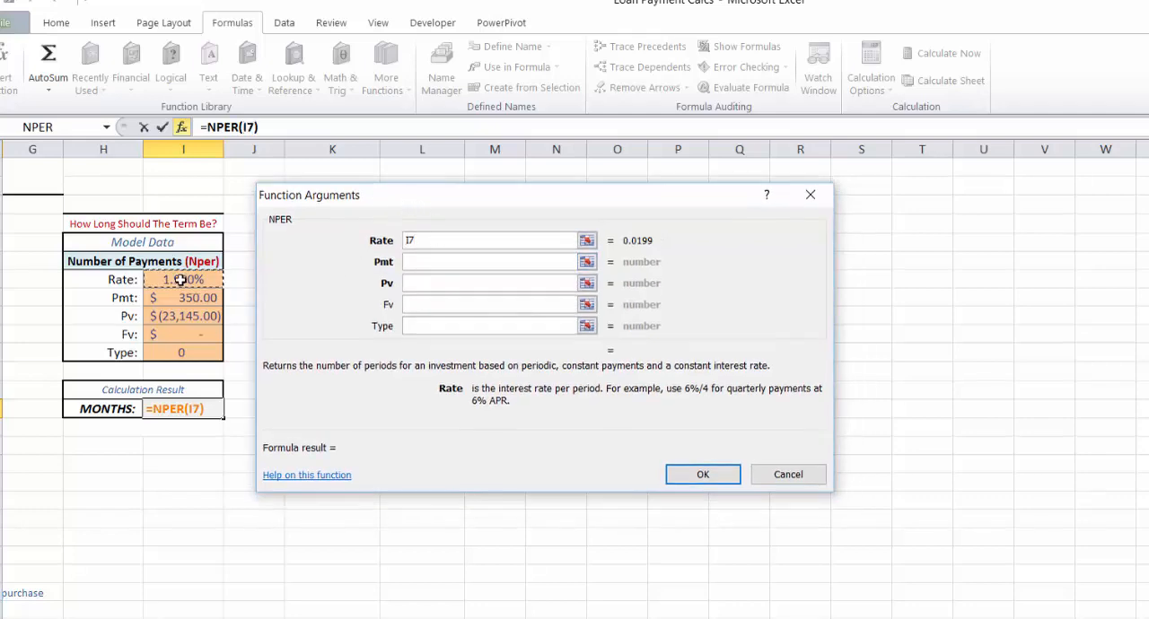
pyautogui.write('/12')
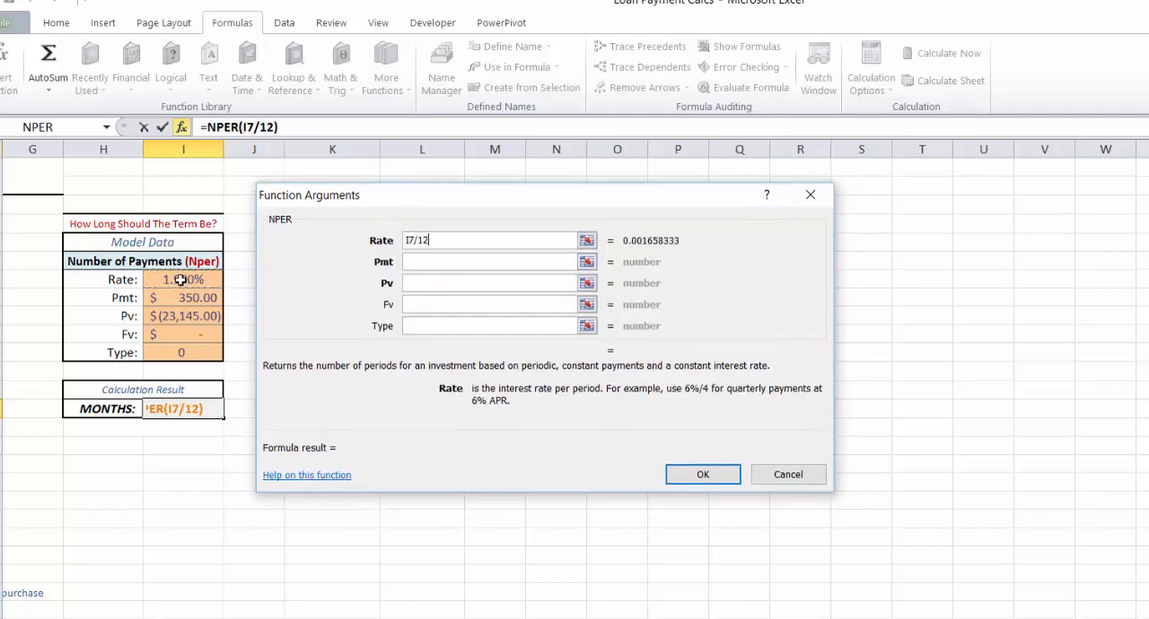
pyautogui.click(443, 262)
pyautogui.click(184, 297)
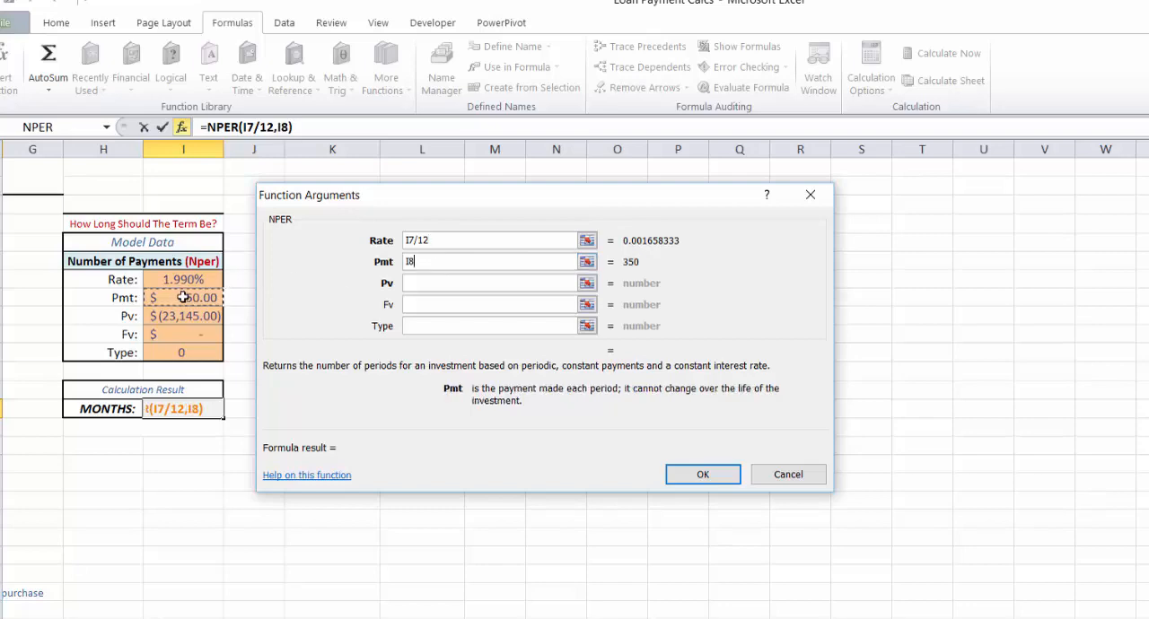
# Step: Complete the NPER formula with Pv from I9, Fv from I10 and Type from I11
pyautogui.click(432, 282)
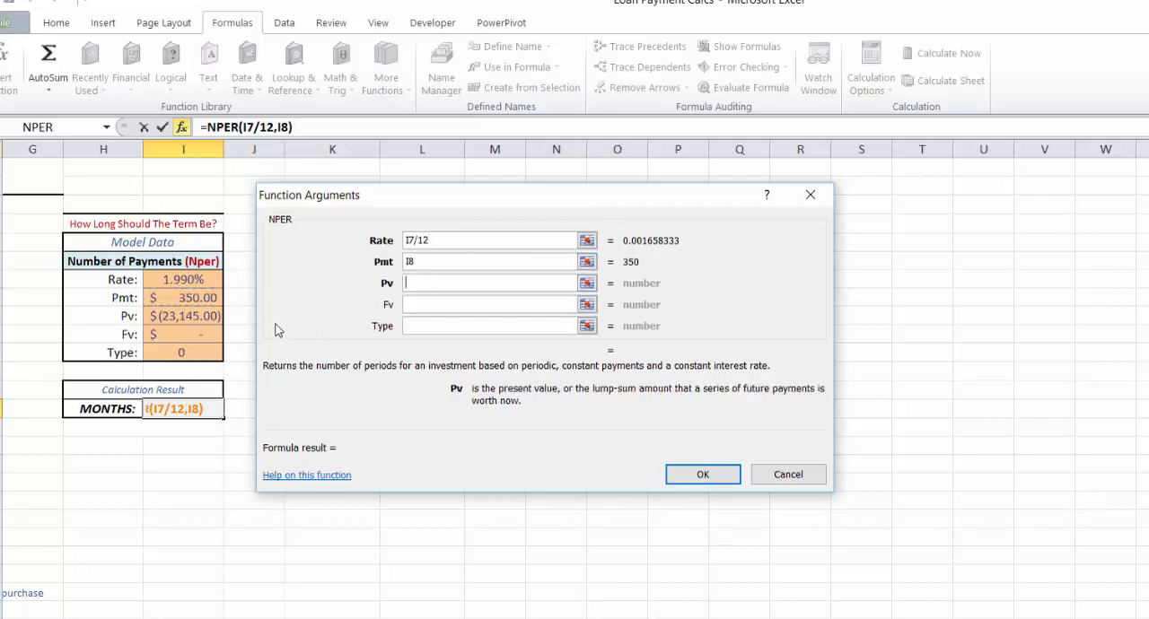
pyautogui.click(195, 316)
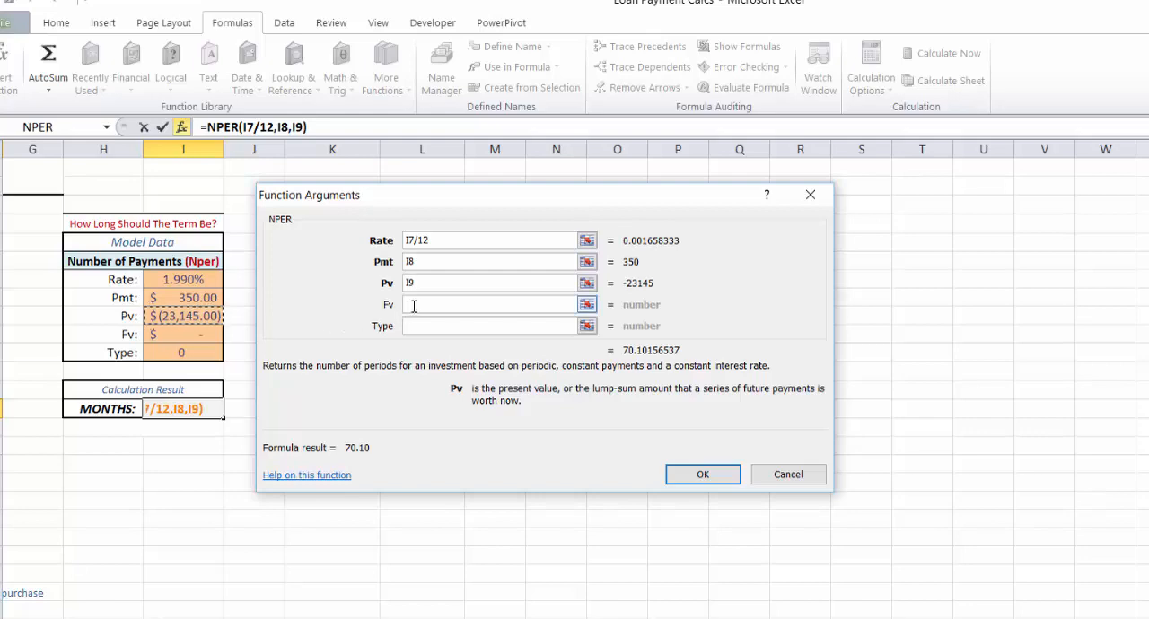
pyautogui.click(487, 304)
pyautogui.click(203, 336)
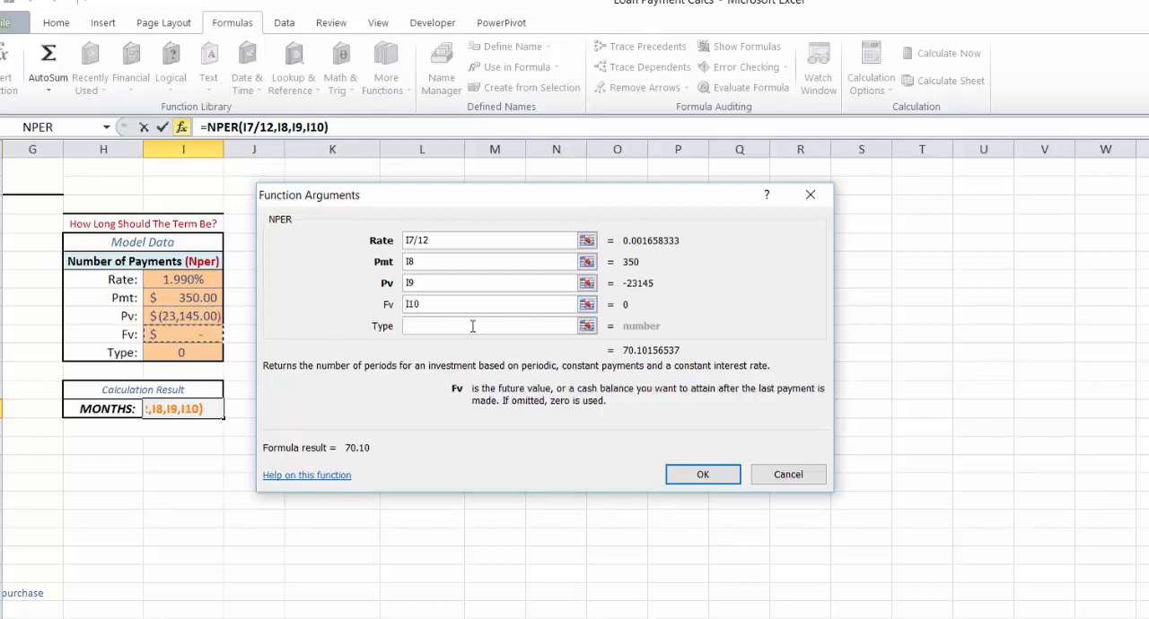
pyautogui.press('Tab')
pyautogui.click(181, 351)
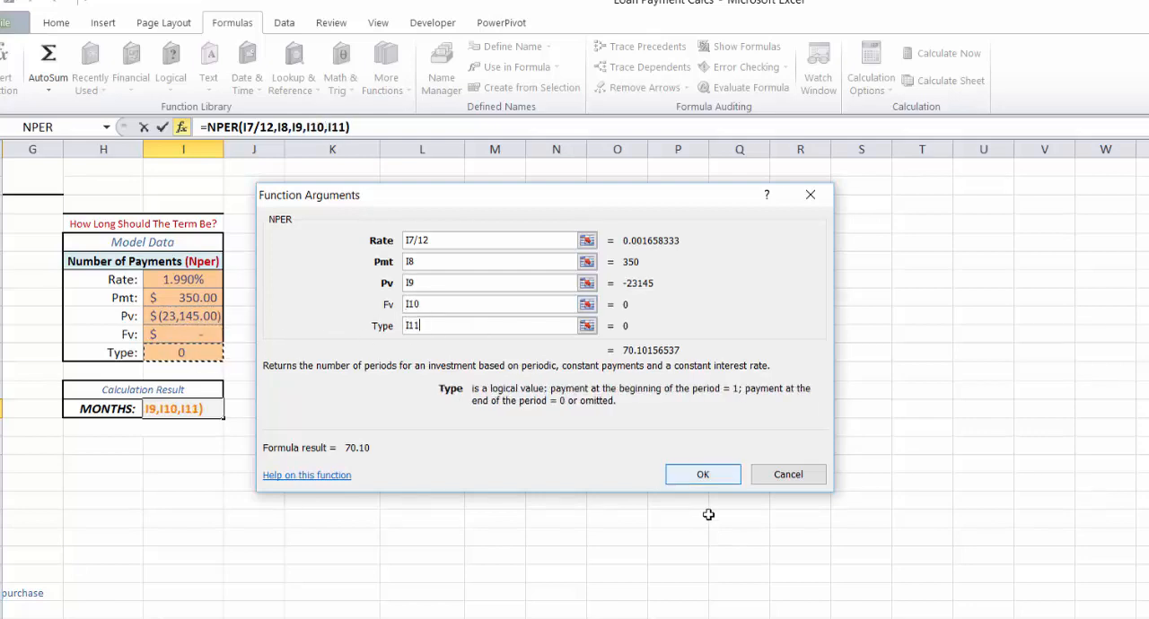
pyautogui.click(696, 477)
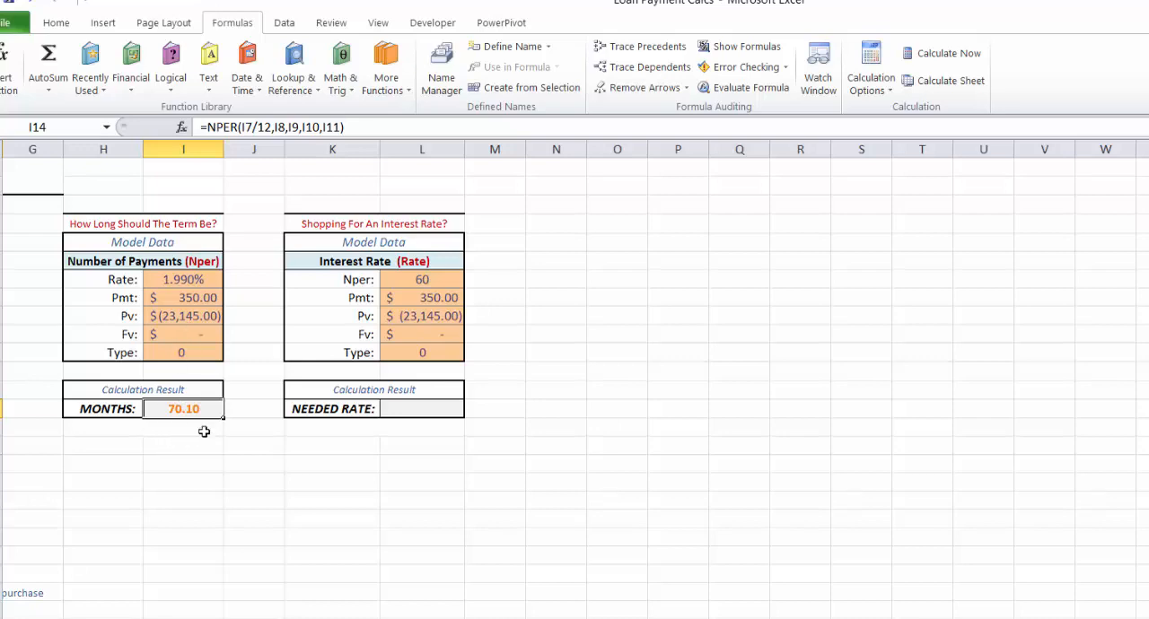
# Step: Set the monthly payment in the Number of Payments model data, cell I8, to 510
pyautogui.click(214, 295)
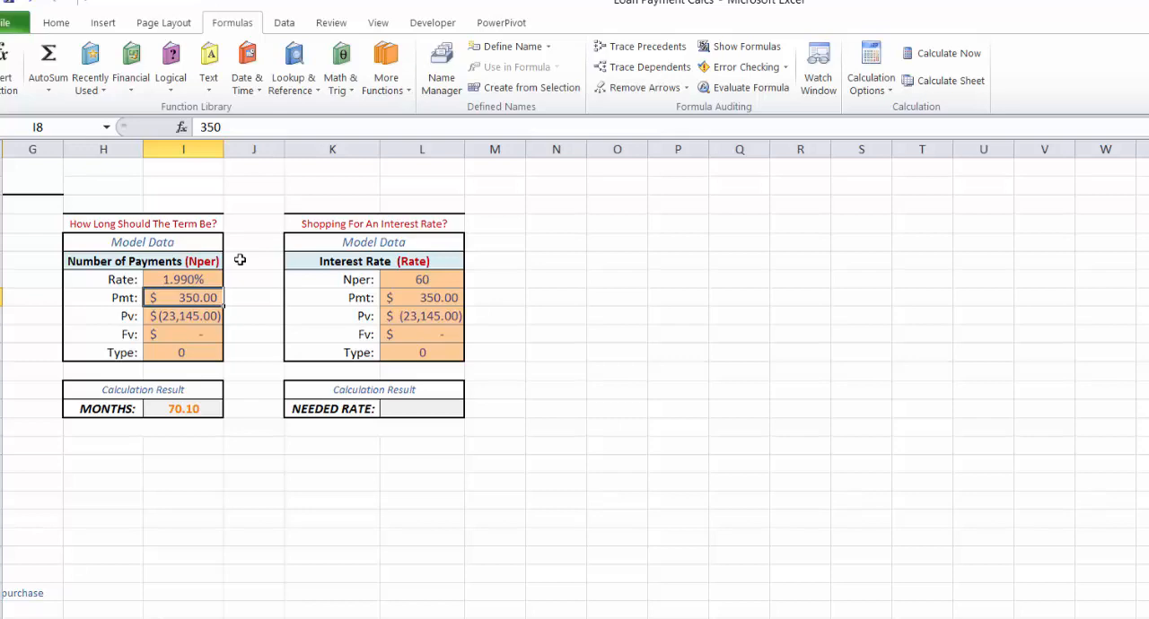
pyautogui.write('510')
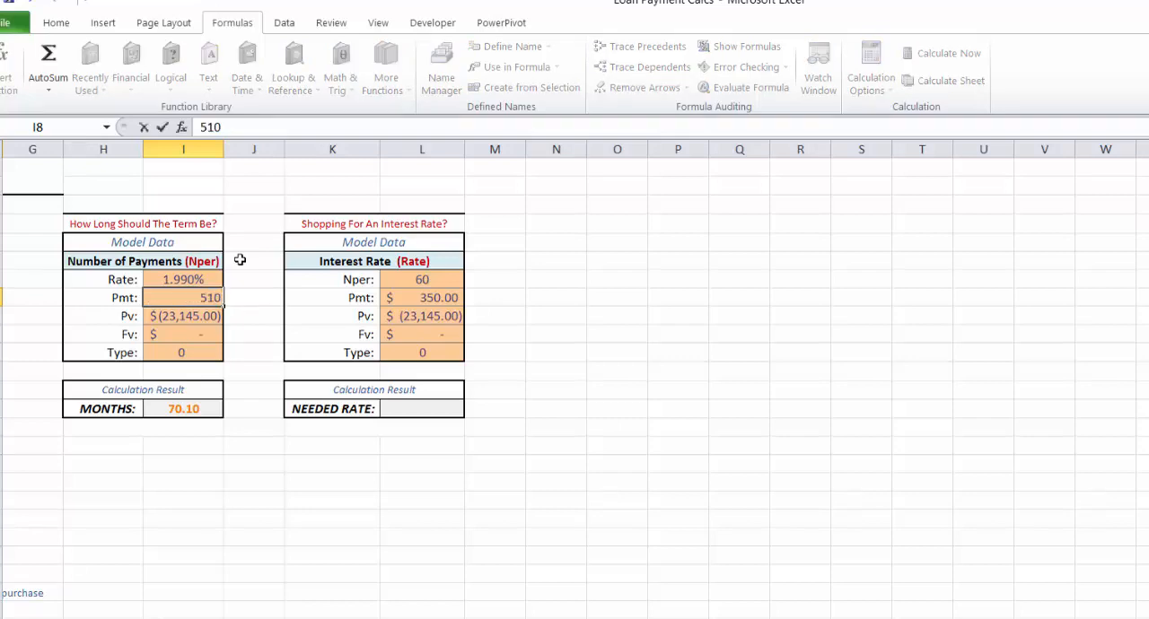
pyautogui.press('Return')
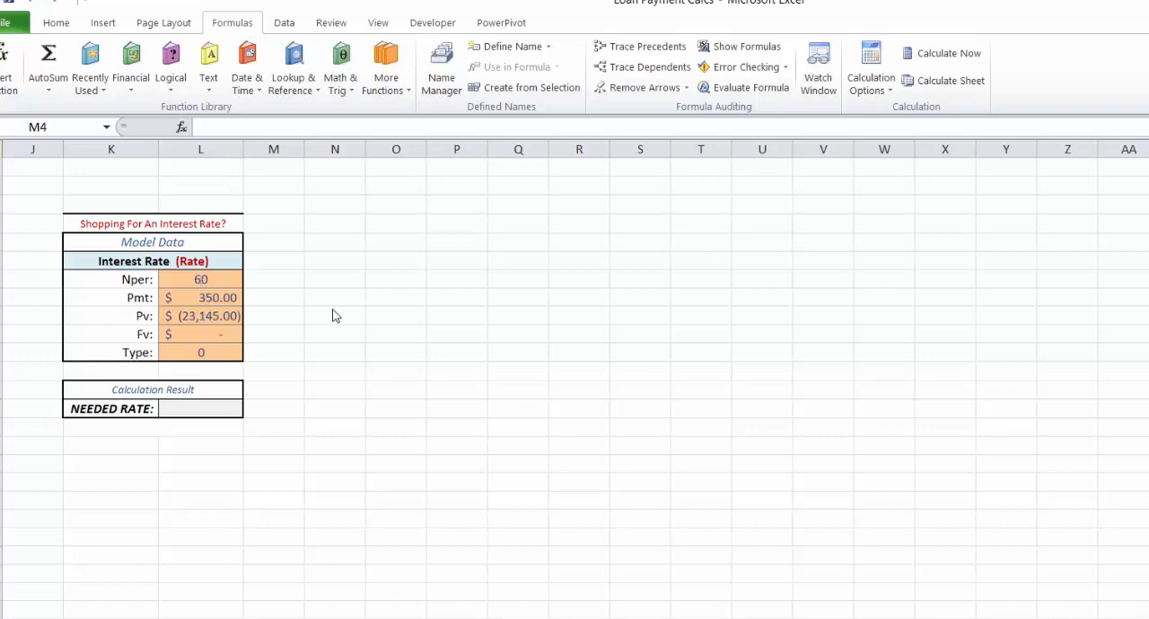
# Step: Insert the RATE financial function into the NEEDED RATE result cell L14
pyautogui.click(199, 410)
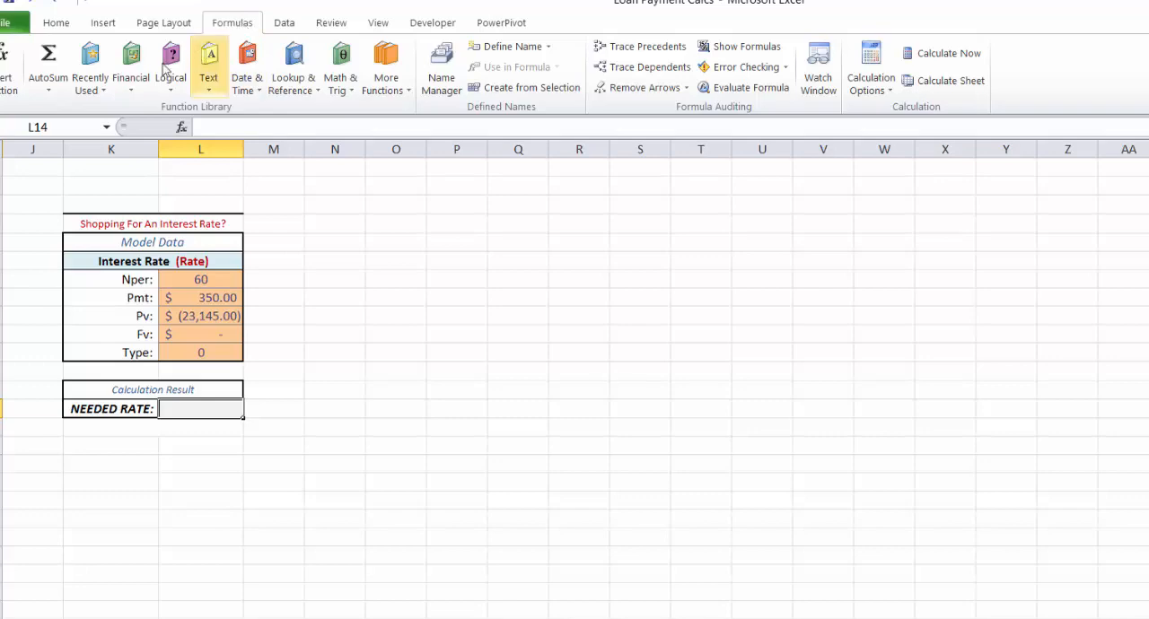
pyautogui.click(131, 83)
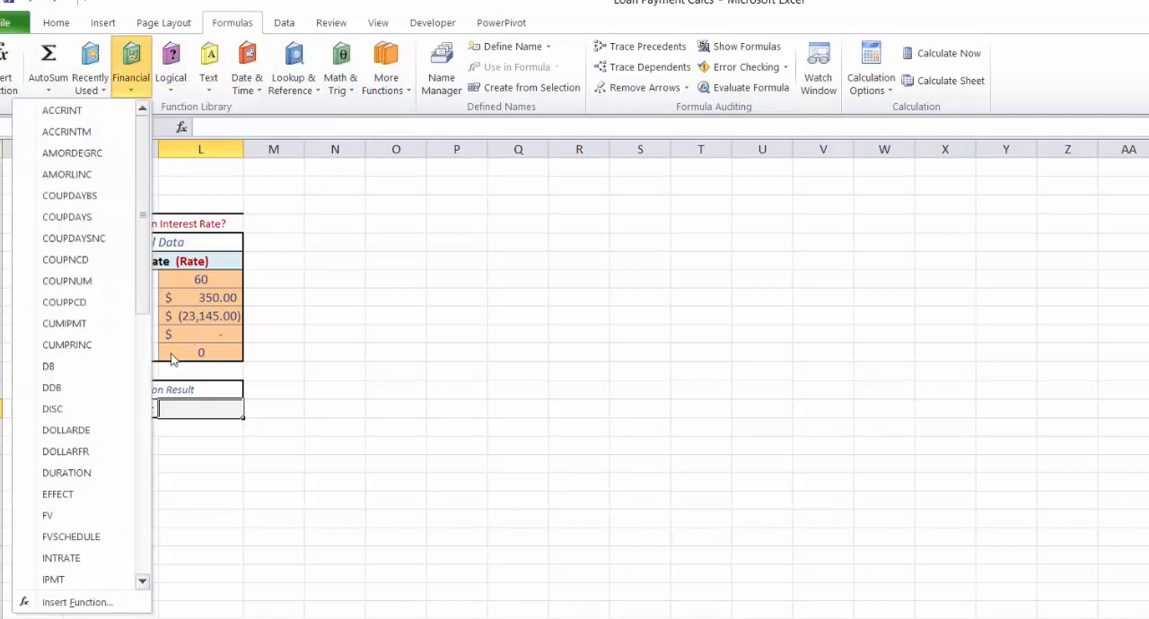
pyautogui.click(142, 582)
pyautogui.moveTo(142, 584); pyautogui.dragTo(142, 585)
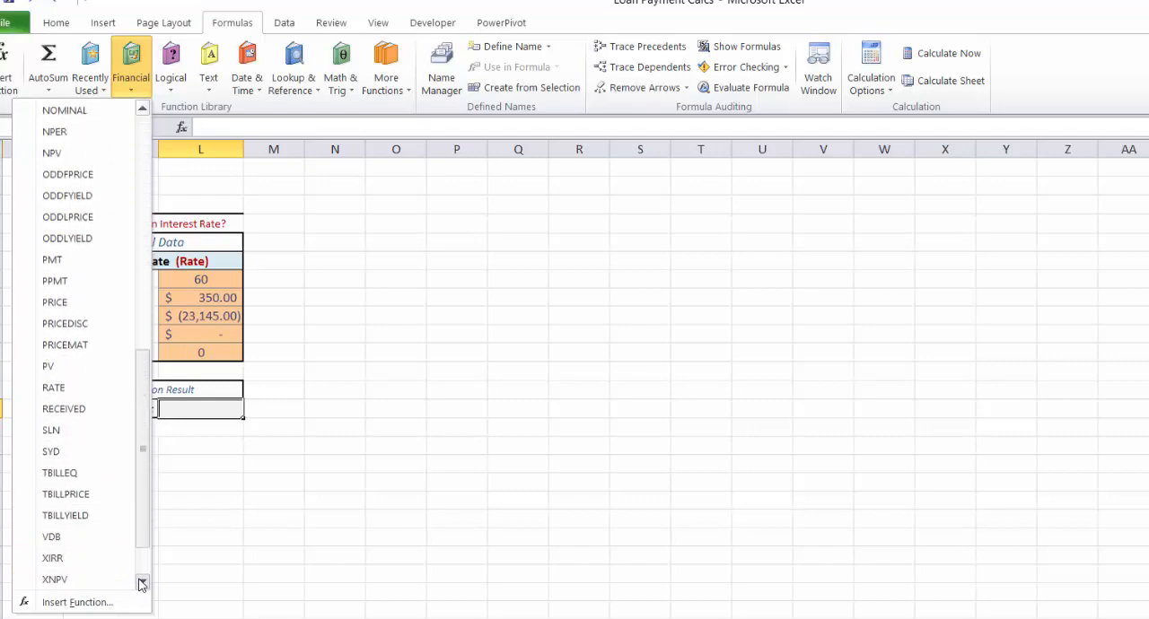
pyautogui.click(78, 386)
# Step: Set the RATE function's Nper argument to L7, Pmt to L8 and Pv to L9
pyautogui.click(193, 280)
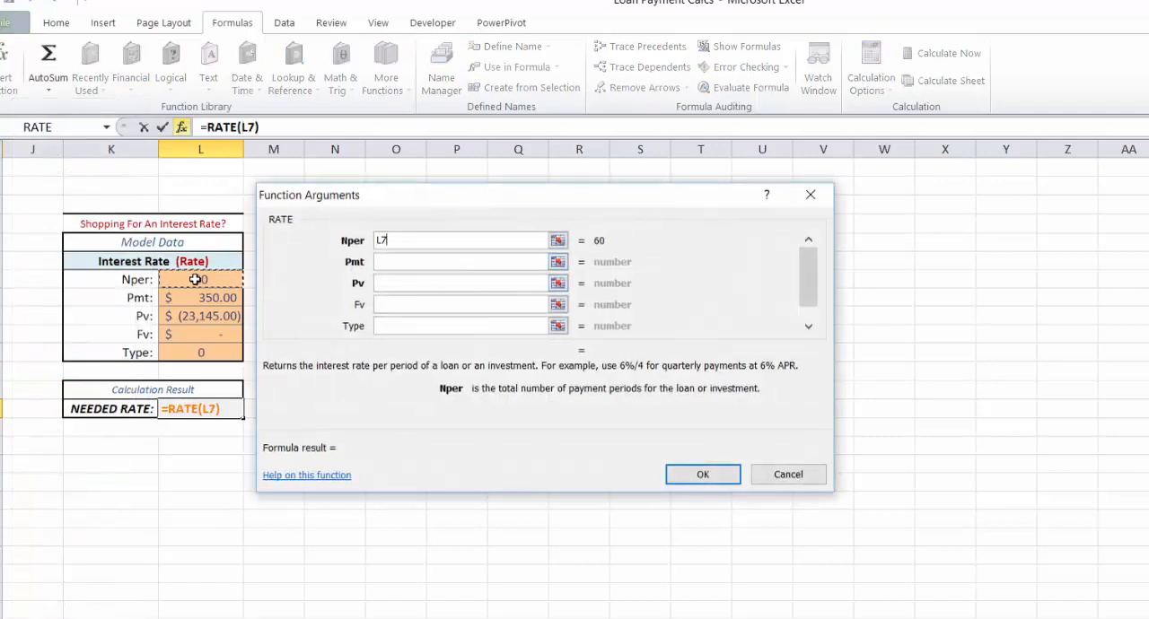
pyautogui.click(412, 262)
pyautogui.click(204, 297)
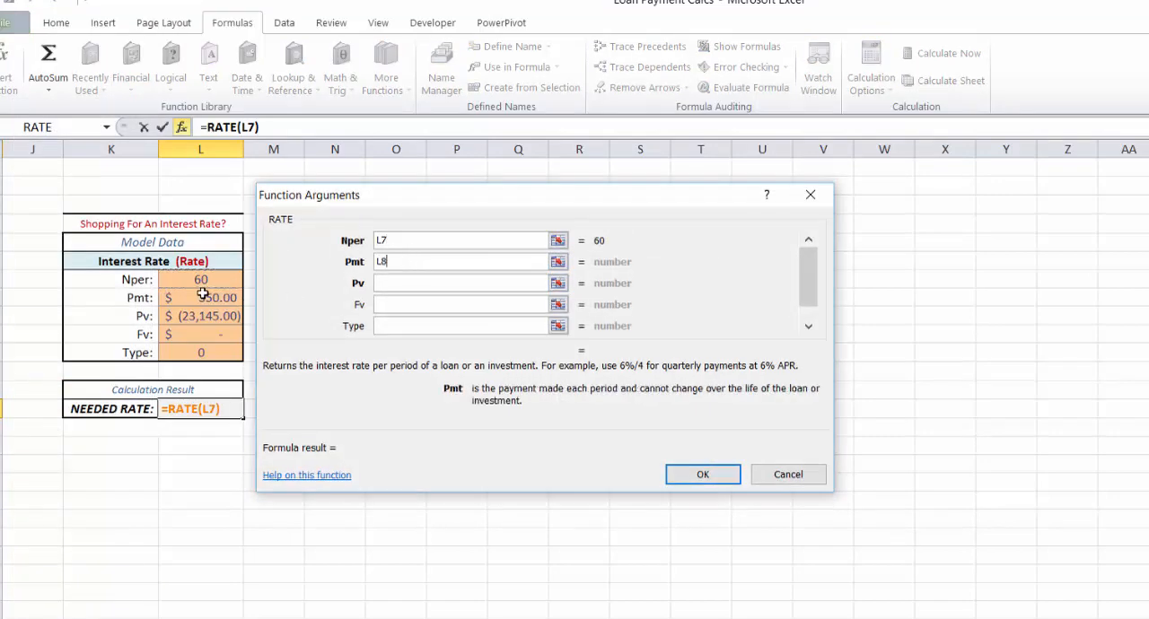
pyautogui.click(373, 285)
pyautogui.click(223, 314)
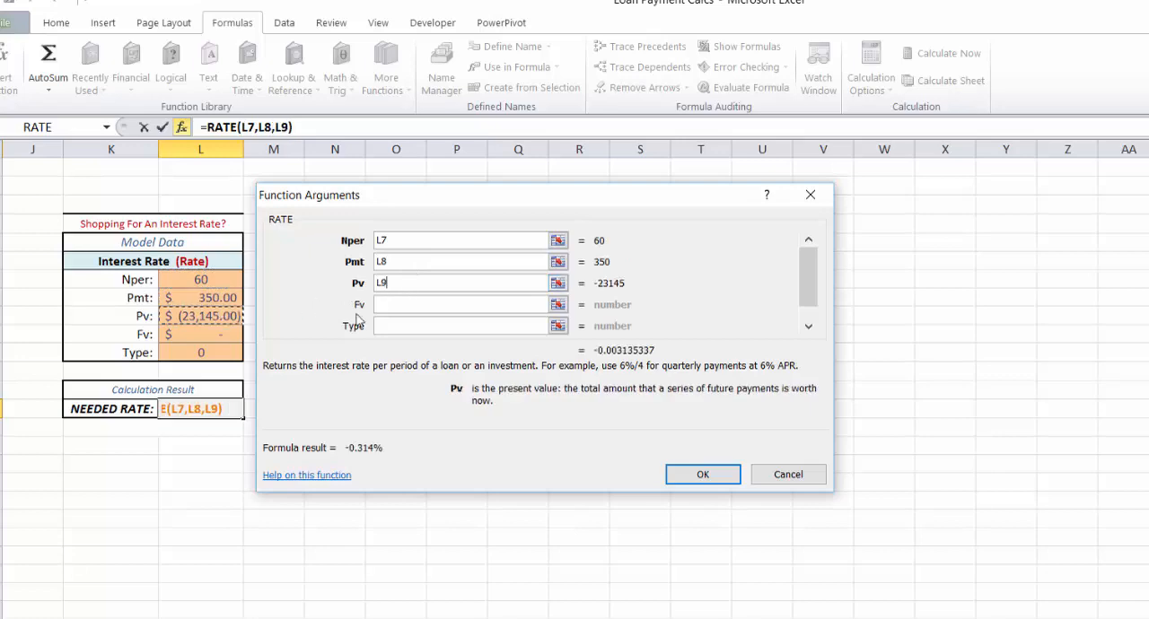
# Step: Complete the RATE formula with Fv from L10 and Type from L11
pyautogui.click(456, 304)
pyautogui.click(224, 334)
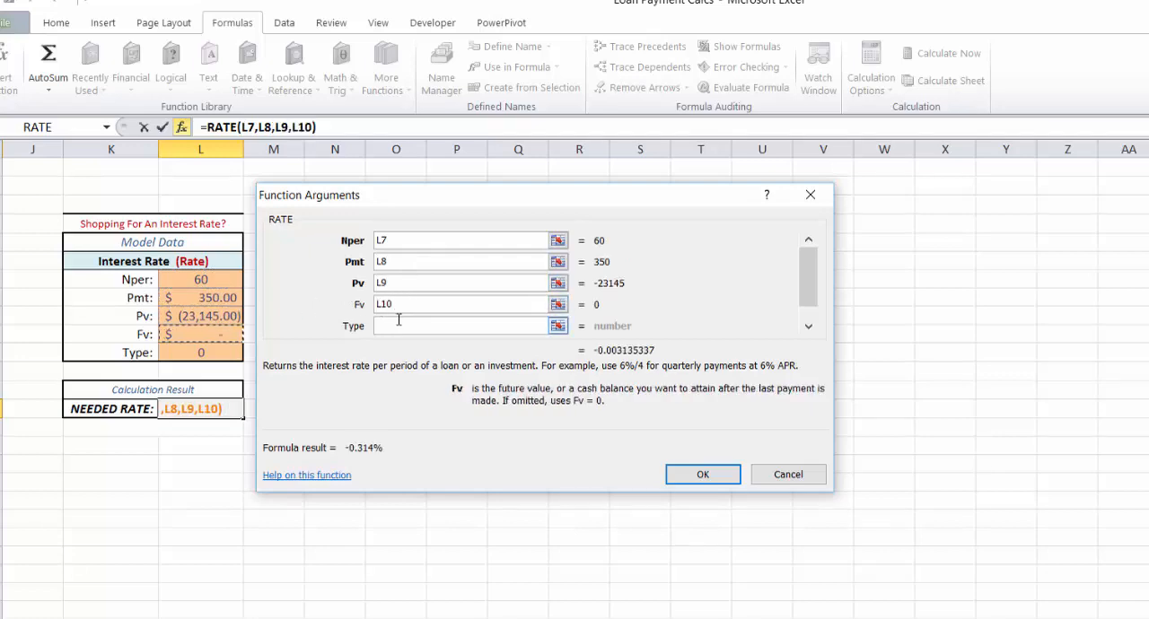
pyautogui.click(397, 325)
pyautogui.click(208, 351)
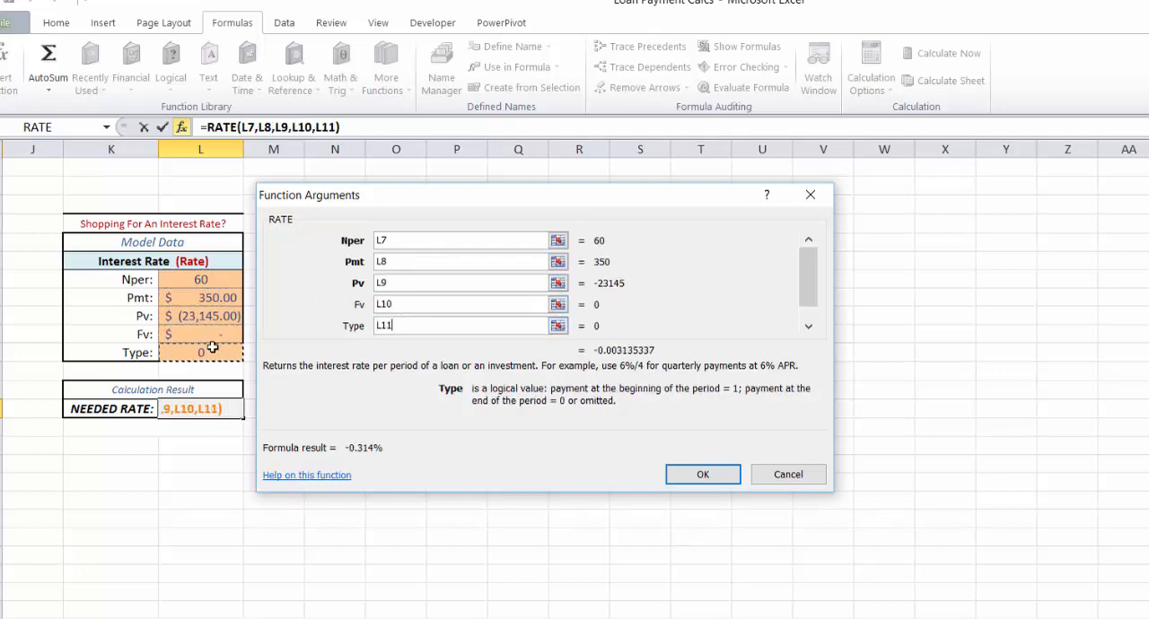
pyautogui.click(699, 475)
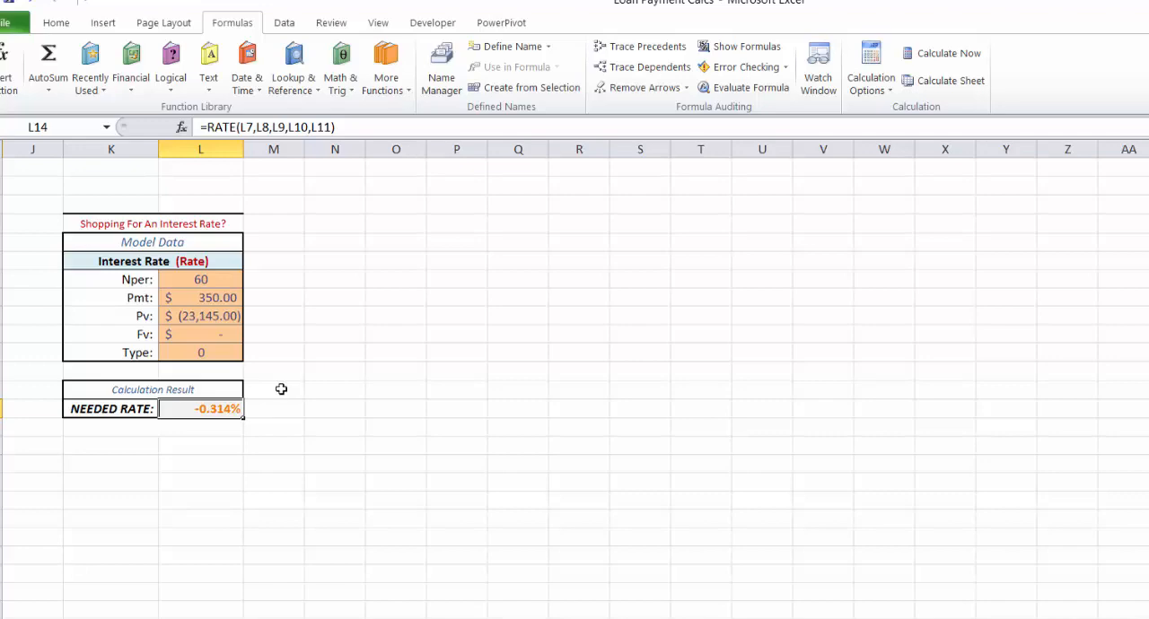
# Step: Annualize the needed rate in L14 by appending *12 to the RATE formula
pyautogui.click(336, 126)
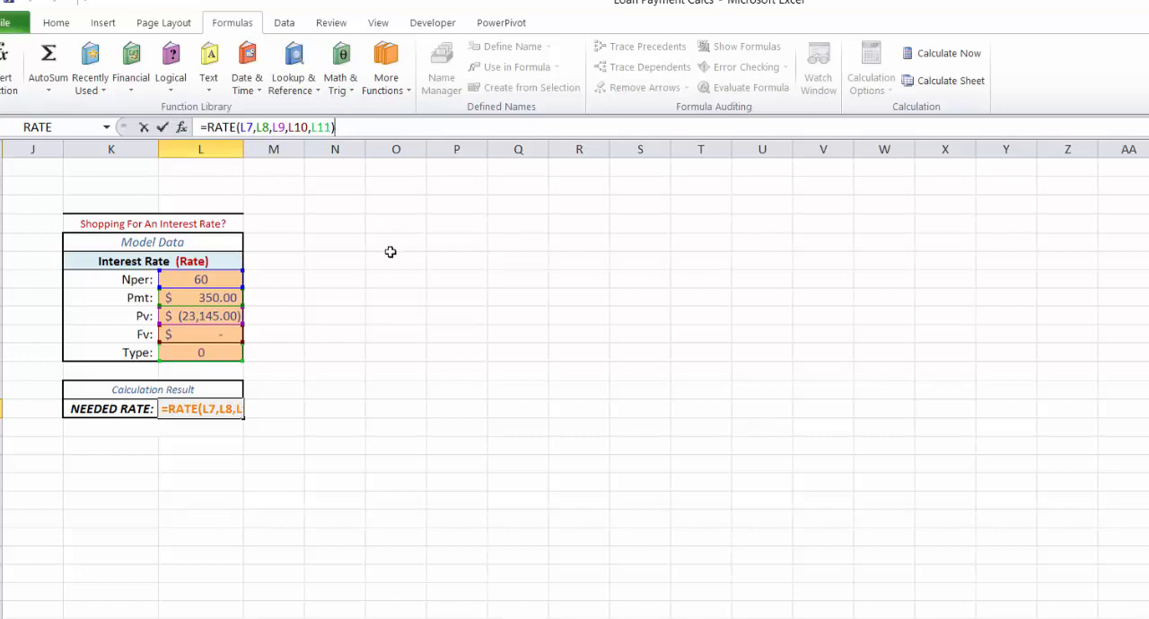
pyautogui.write('*12')
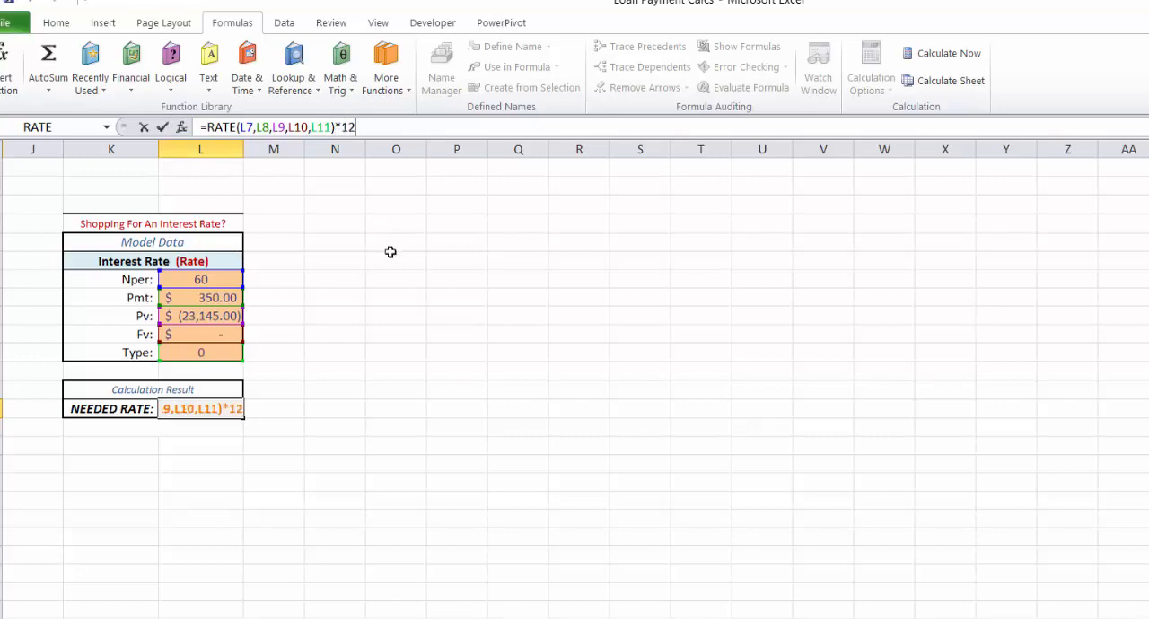
pyautogui.click(162, 127)
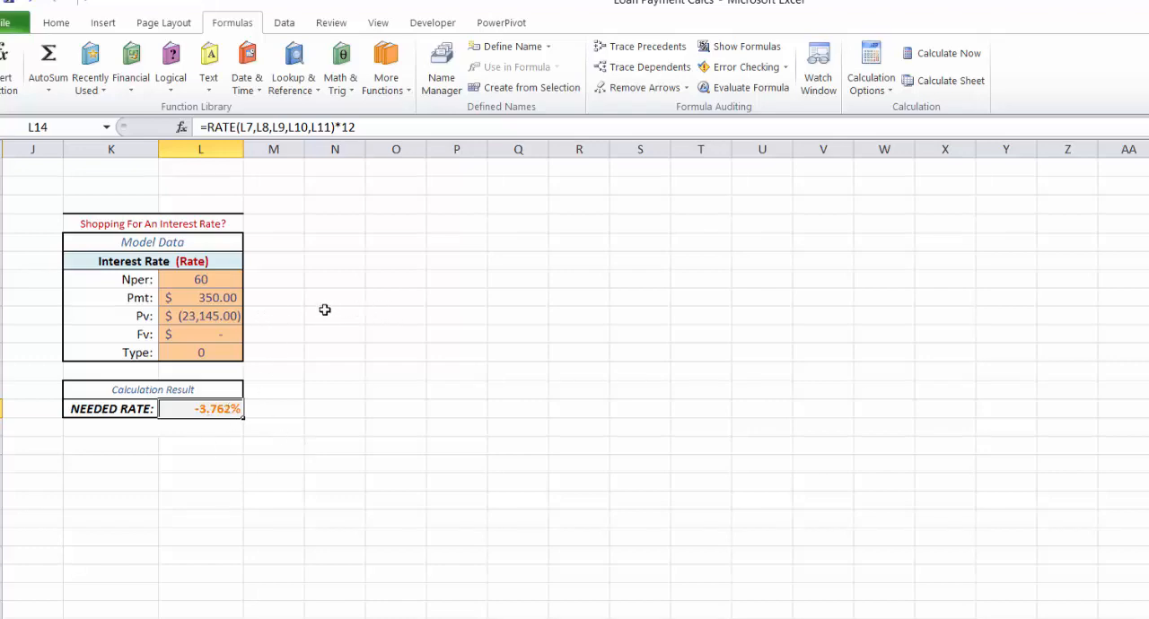
# Step: Try a payment of 375 in the Interest Rate model data, cell L8
pyautogui.click(207, 298)
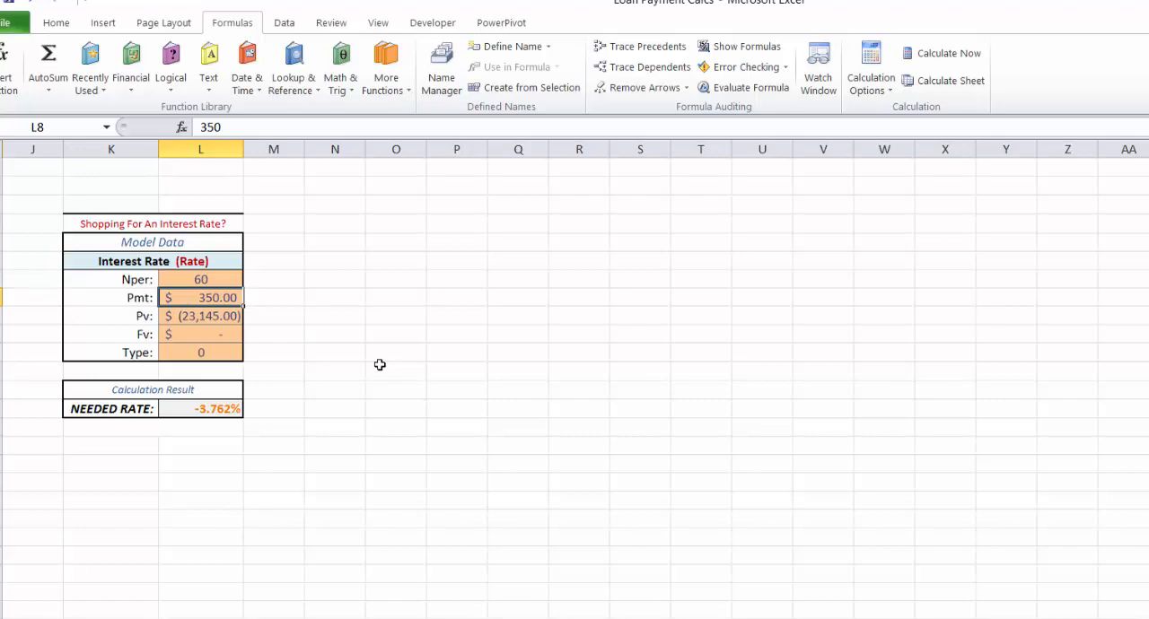
pyautogui.write('375')
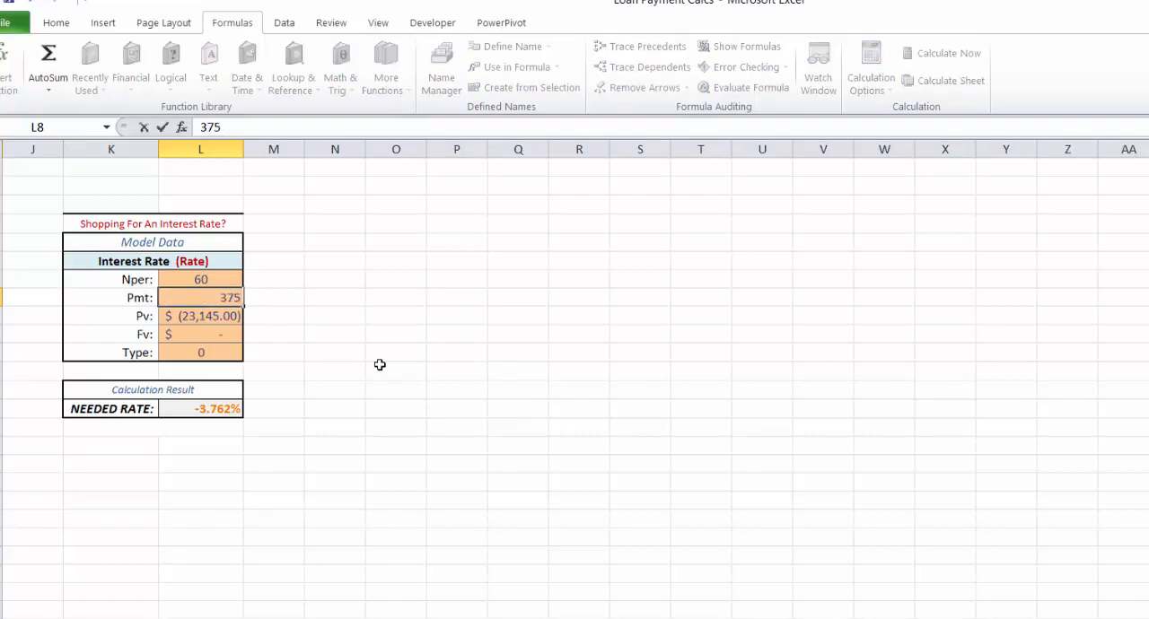
pyautogui.press('Tab')
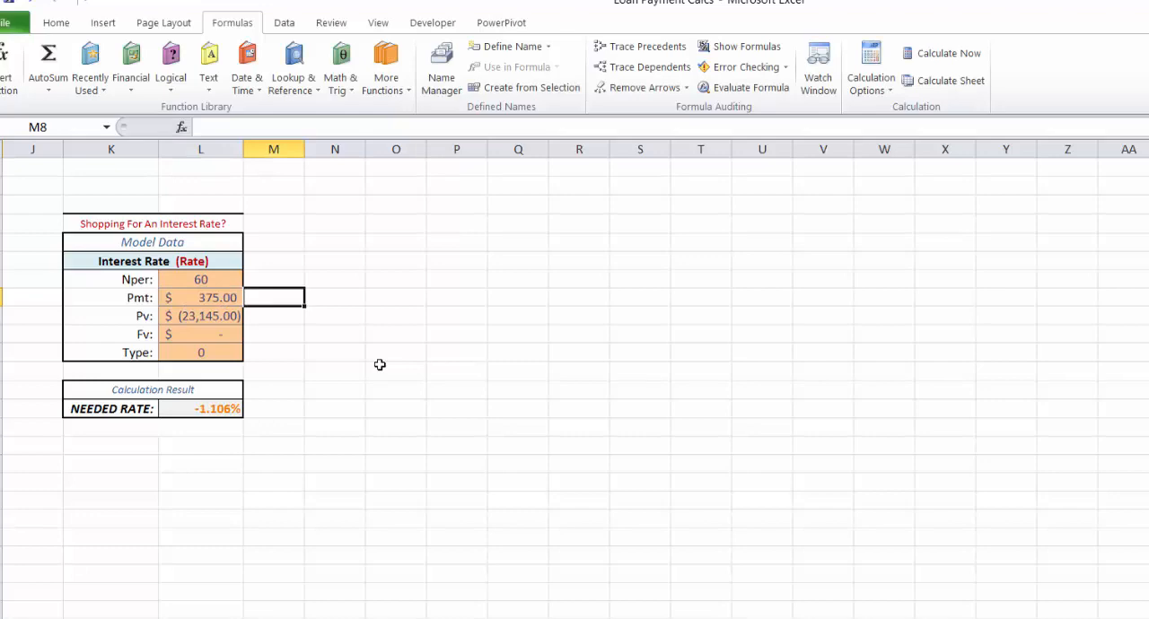
# Step: Set the payment in the Interest Rate model data, cell L8, to 400
pyautogui.hotkey('shift', 'Tab')
pyautogui.write('400')
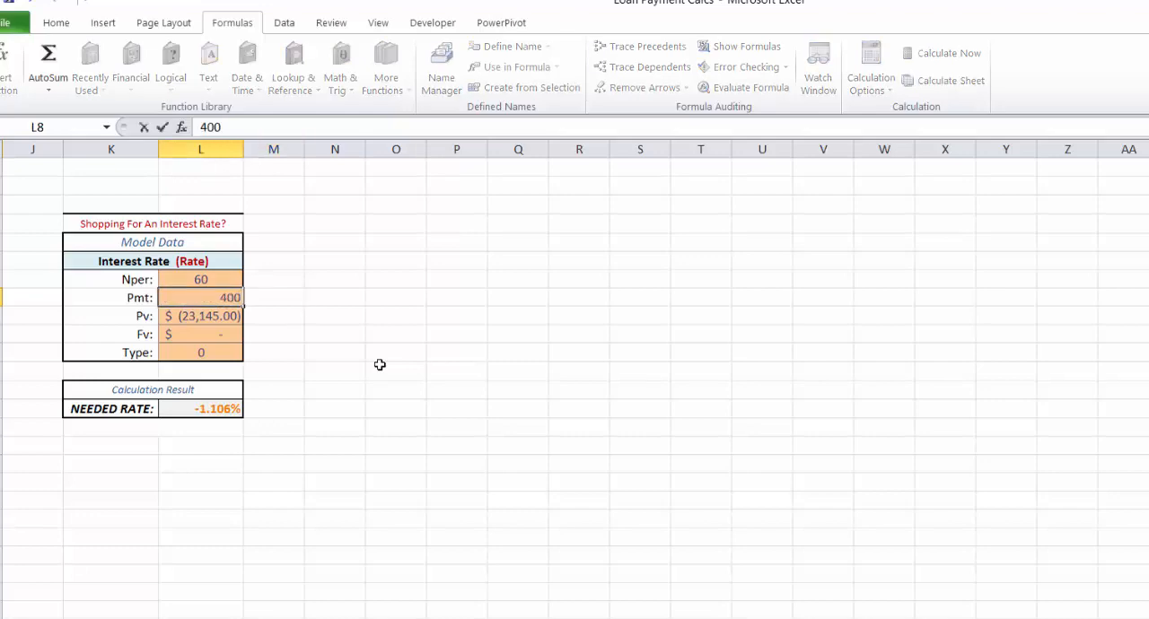
pyautogui.press('Tab')
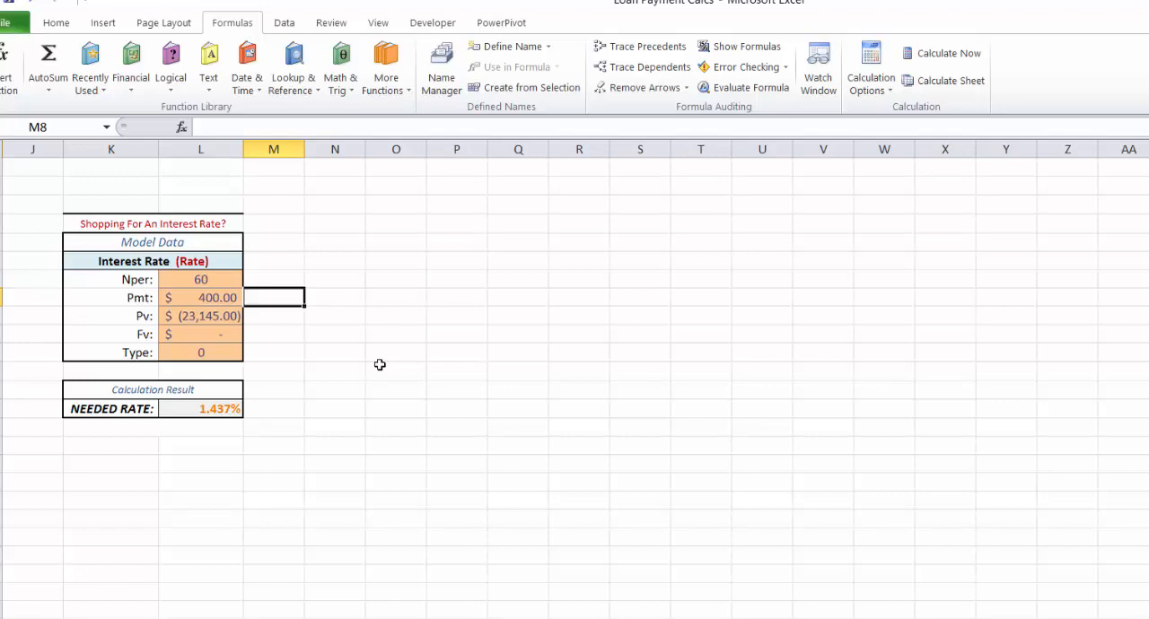
# Step: Set the present value in the Interest Rate model data, cell L9, to negative 22000, entered as (22000)
pyautogui.click(212, 316)
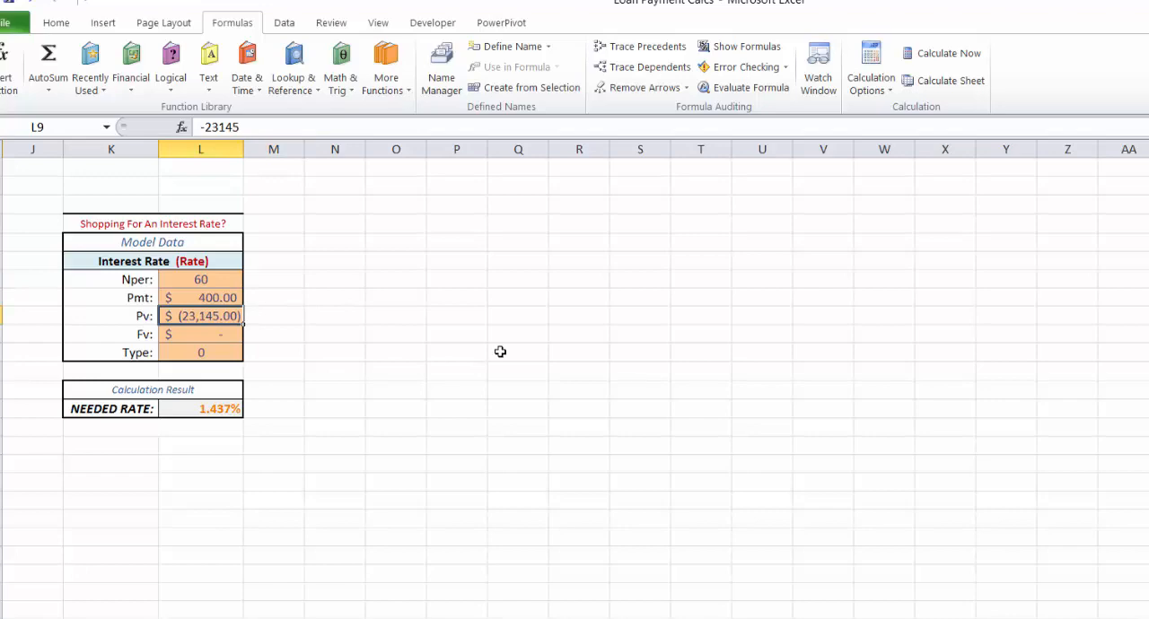
pyautogui.write('(')
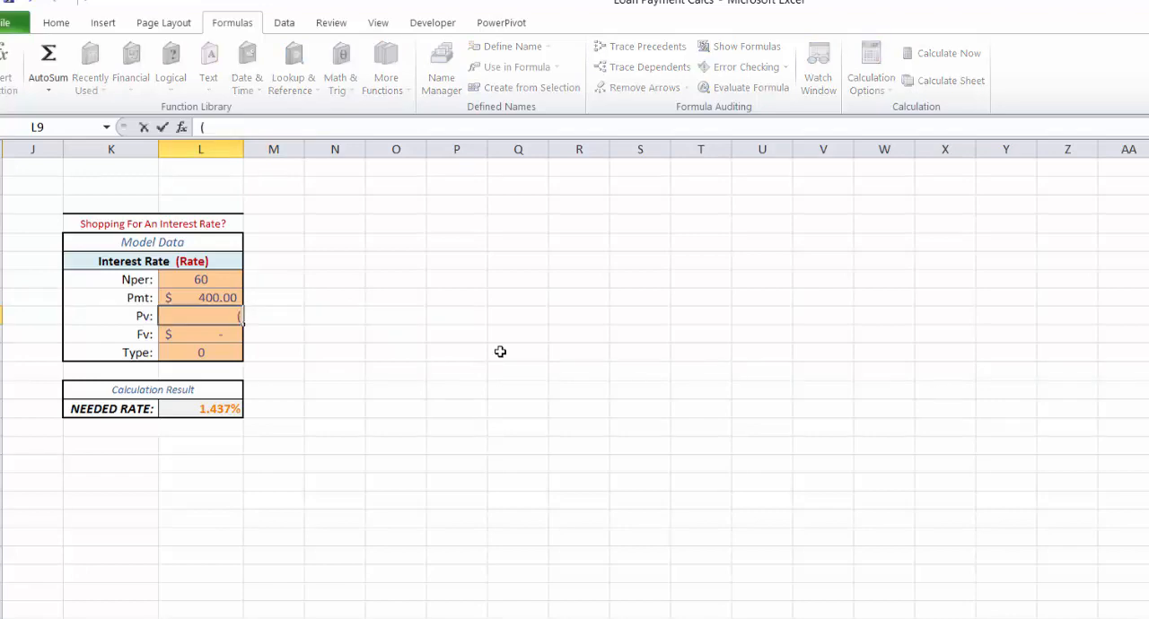
pyautogui.write('22000)')
pyautogui.press('Tab')
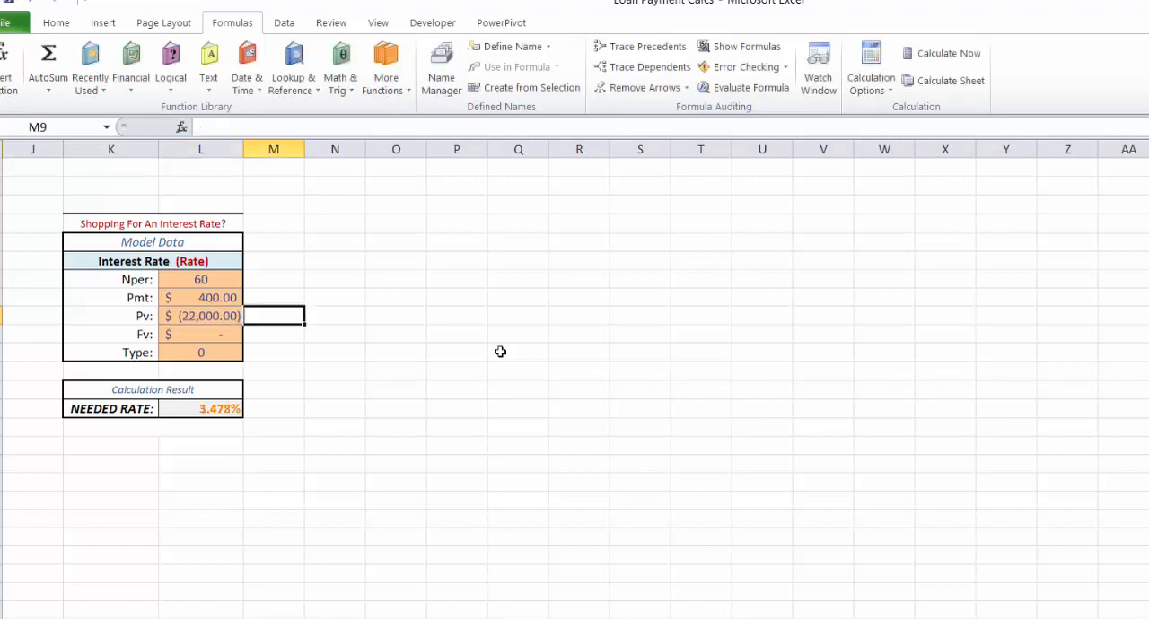